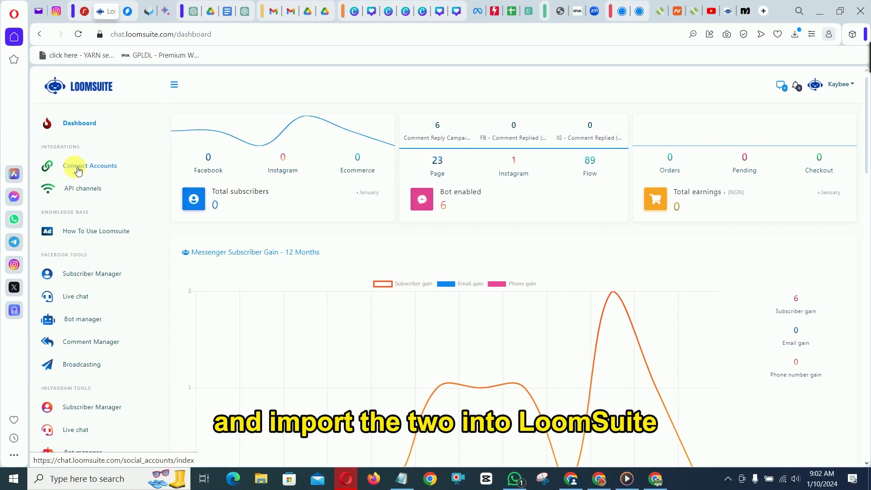
- Open the Connect Accounts page under Integrations in the sidebar
left_click(78, 166)
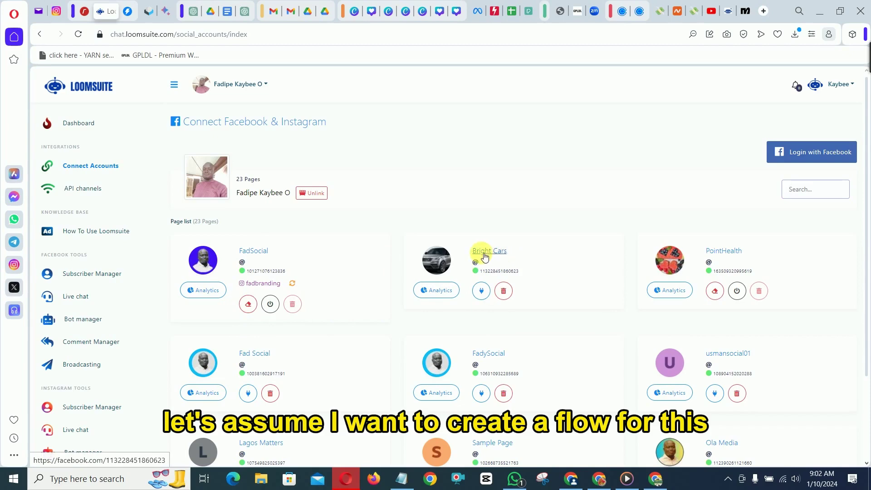
- Enable the bot connection on the Bright Cars card and dismiss the success message
left_click(481, 291)
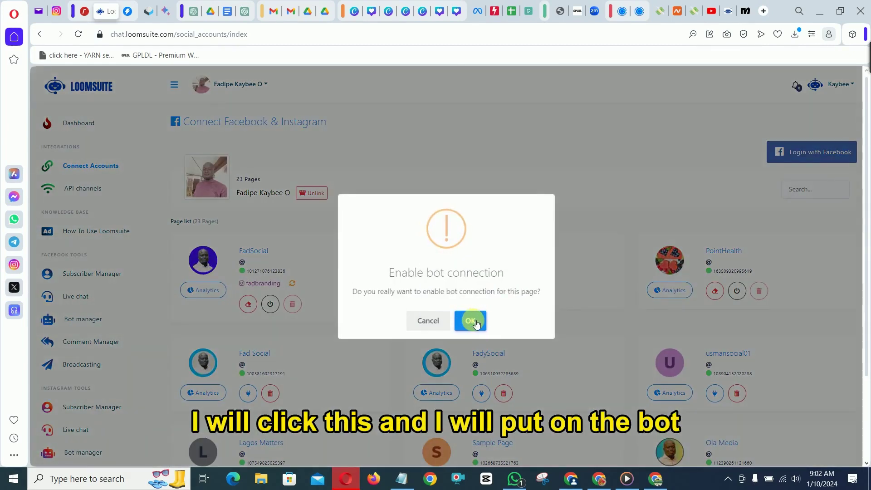
left_click(472, 321)
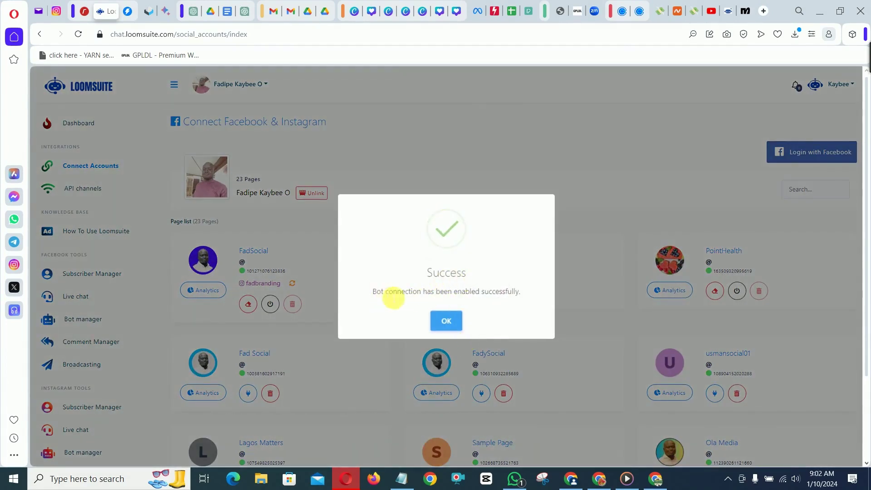
left_click(457, 323)
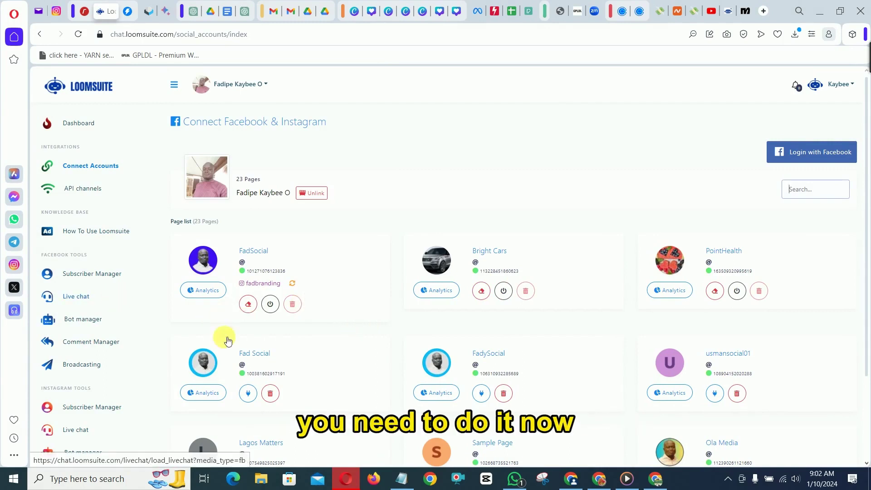
- Open Bot manager under Instagram Tools for the fadbranding account
scroll(101, 344, "down", 2)
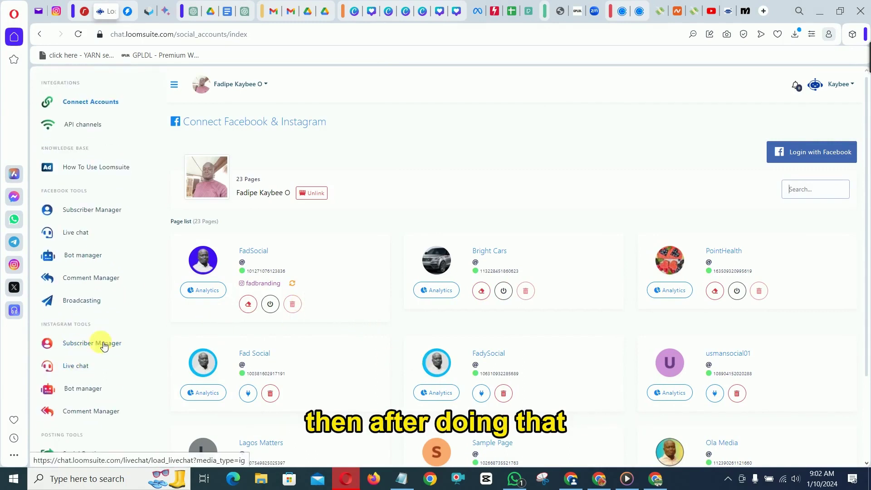
scroll(109, 313, "up", 1)
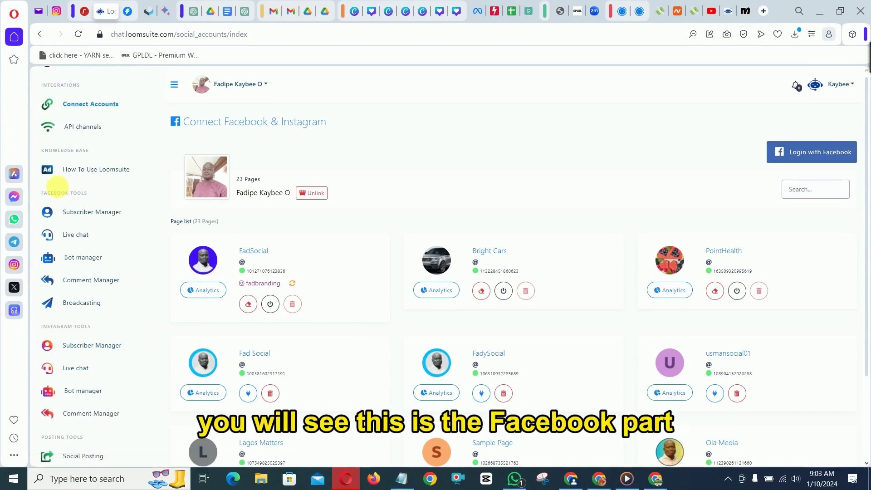
scroll(75, 342, "down", 1)
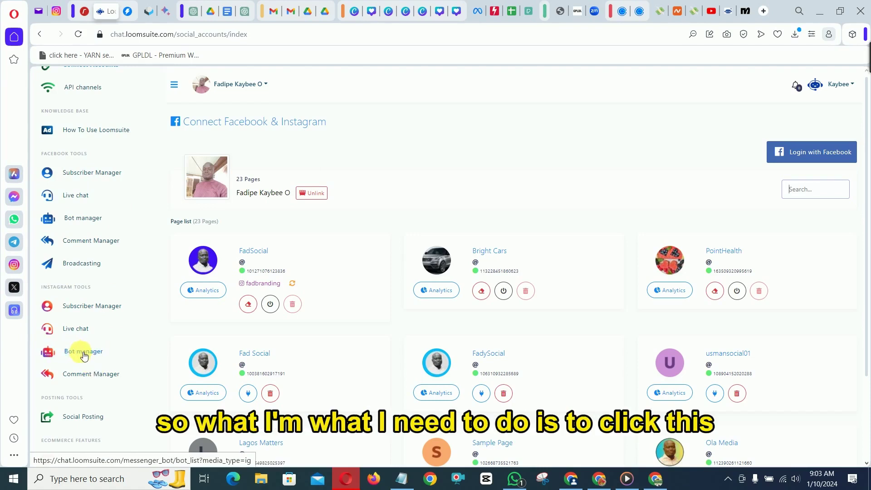
left_click(84, 352)
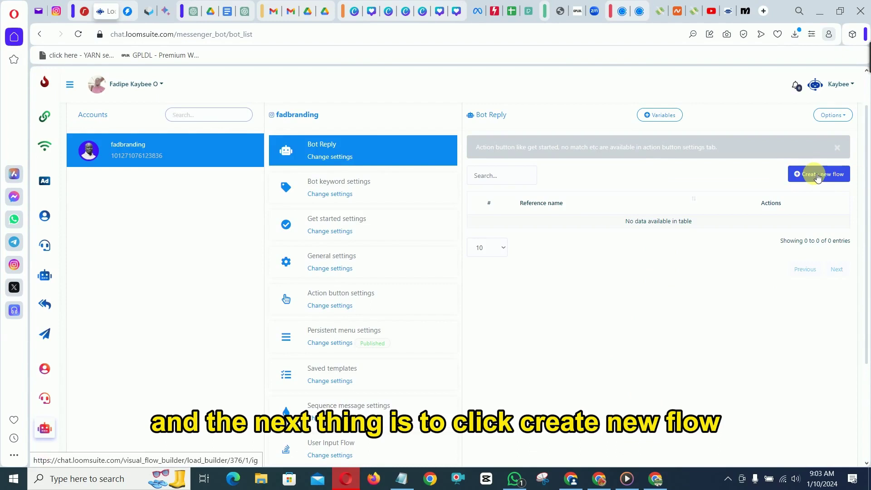
- Create a new bot reply flow, opening a builder with only a Start Bot Flow block
left_click(818, 175)
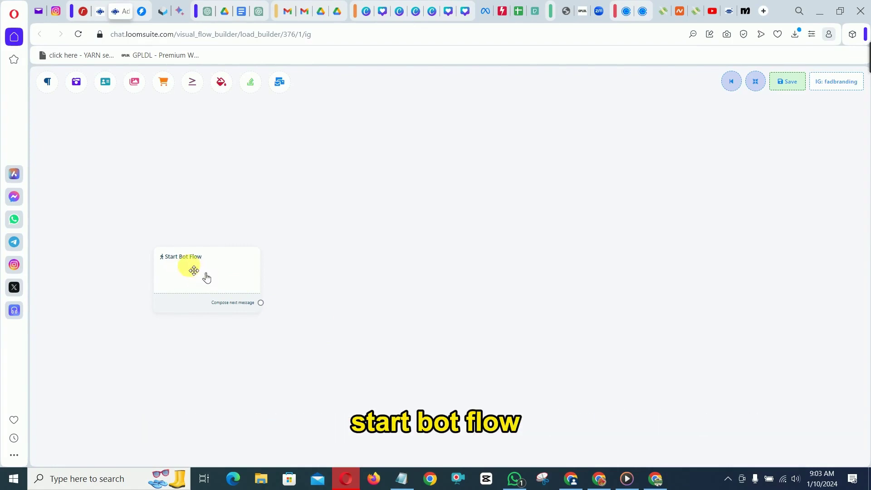
- Set the start node's title to DEMO FLOW, copied from the Notepad notes
double_click(207, 272)
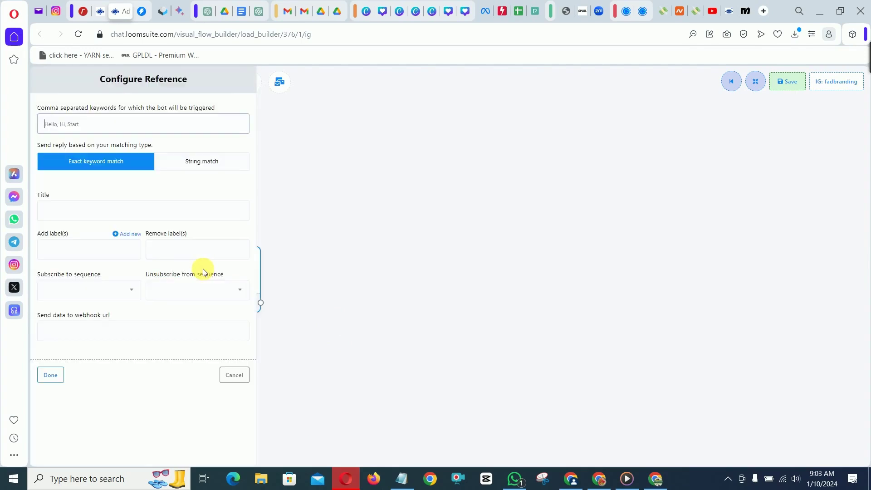
left_click(53, 211)
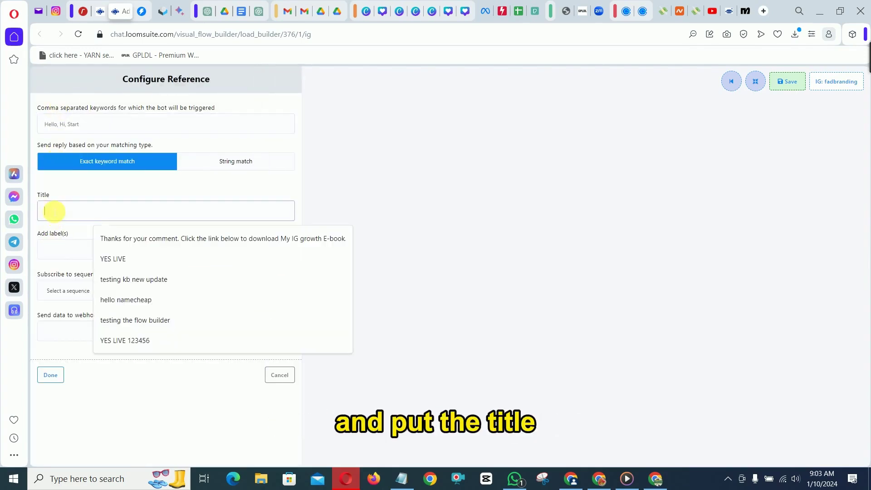
left_click(402, 478)
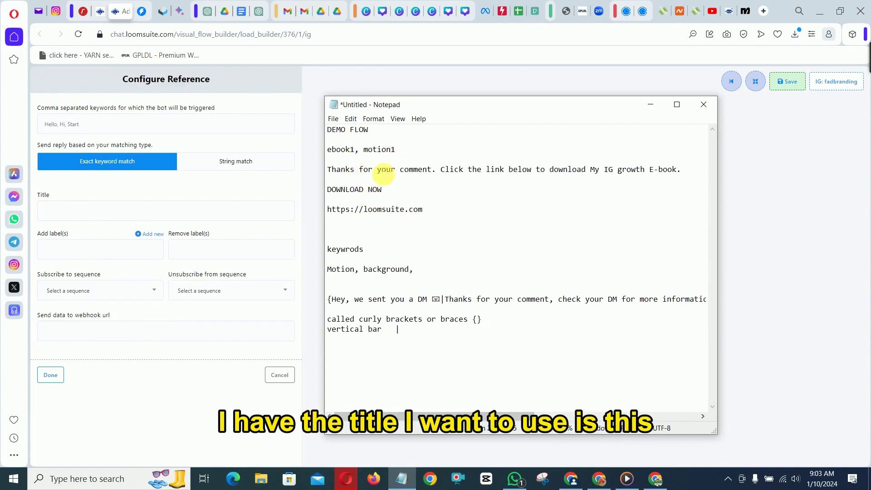
left_click_drag(381, 129, 327, 130)
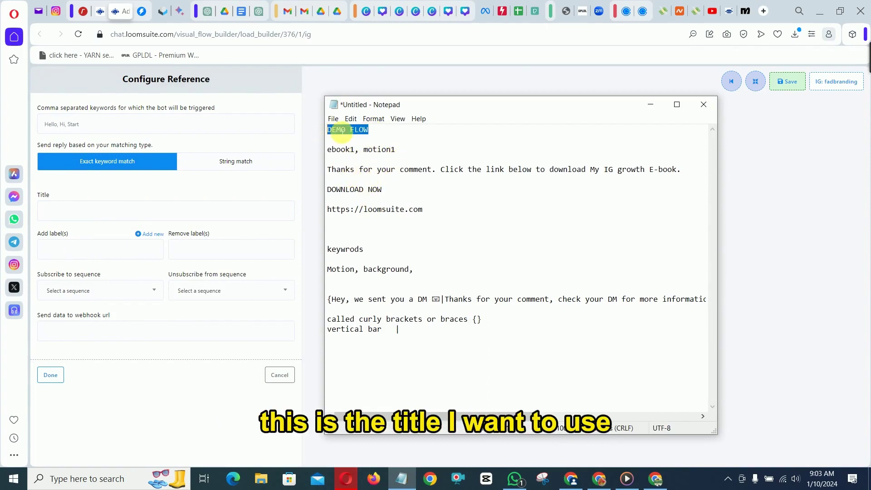
right_click(340, 130)
left_click(362, 161)
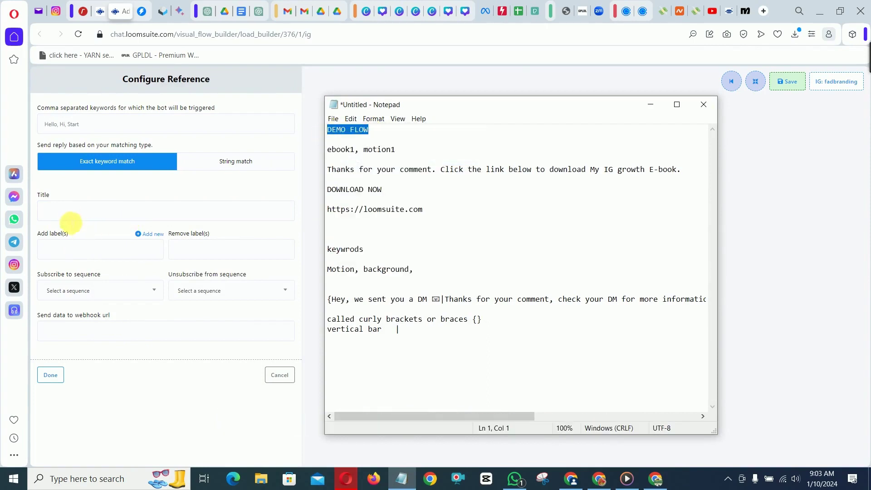
left_click(62, 219)
left_click(62, 218)
right_click(62, 219)
left_click(98, 295)
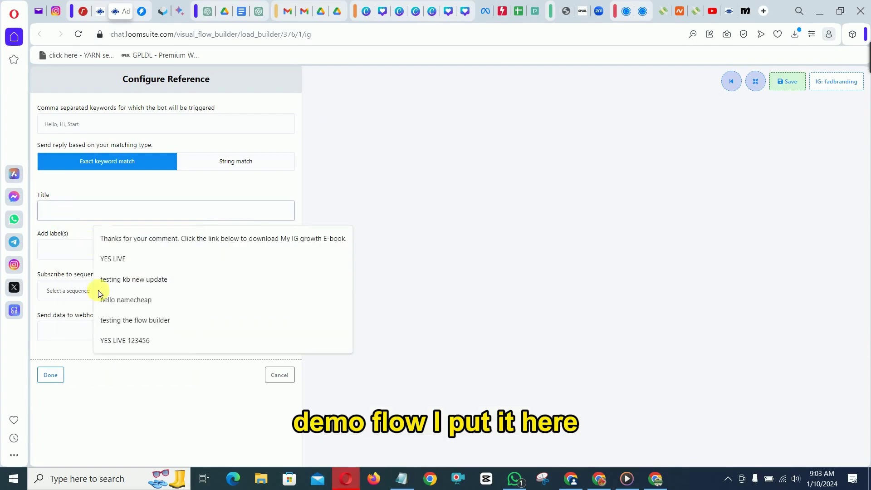
- Paste the trigger keywords 'ebook1, motion1' from the notes into the keywords field
left_click(53, 126)
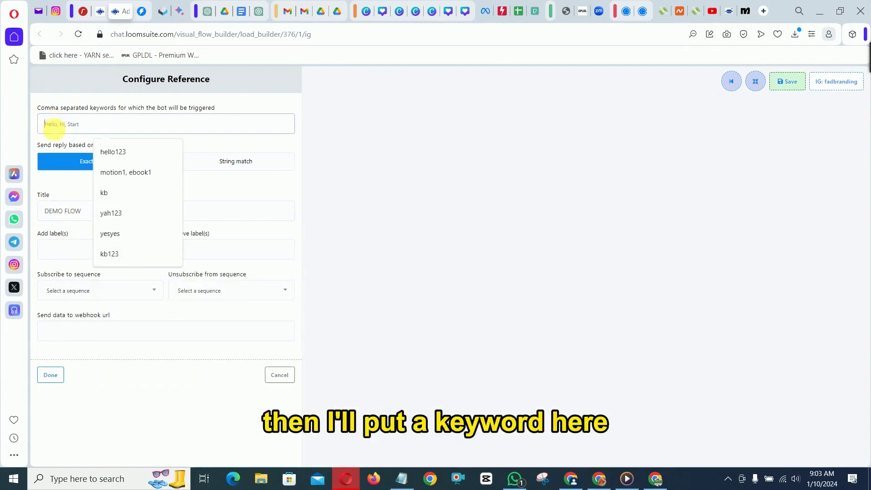
left_click(401, 478)
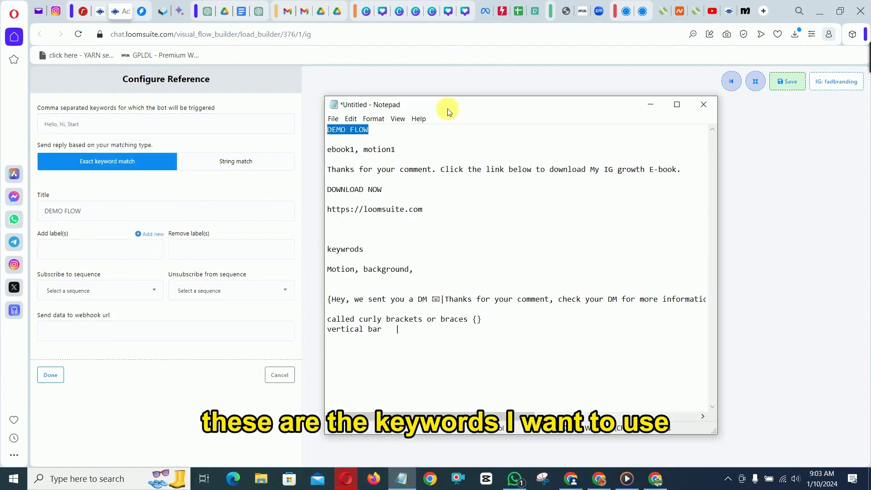
left_click_drag(395, 150, 328, 150)
right_click(342, 149)
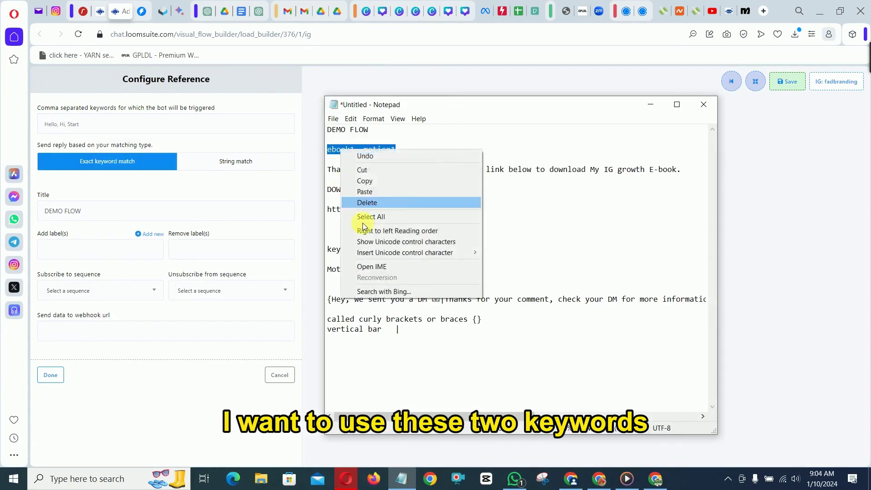
left_click(368, 181)
left_click(43, 124)
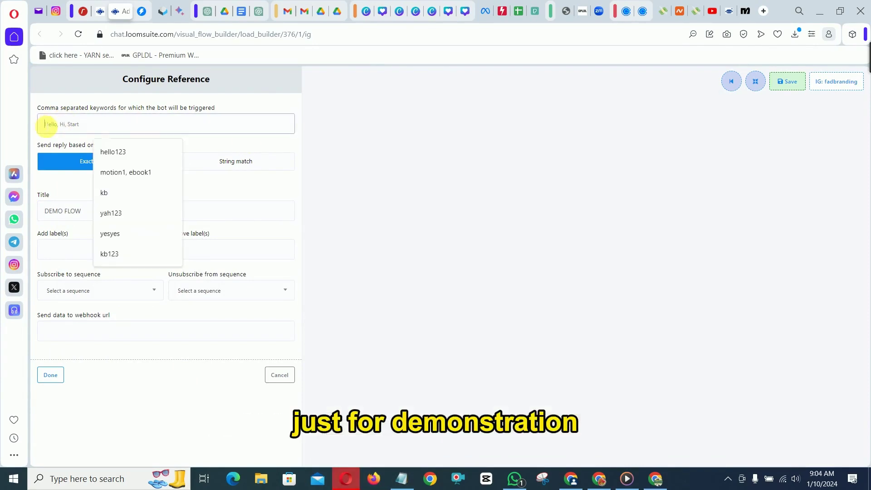
right_click(44, 124)
left_click(78, 205)
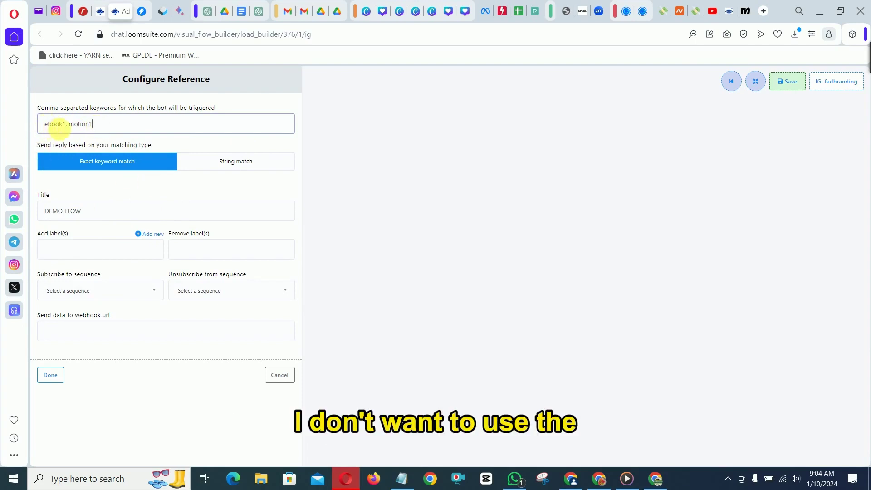
left_click(63, 126)
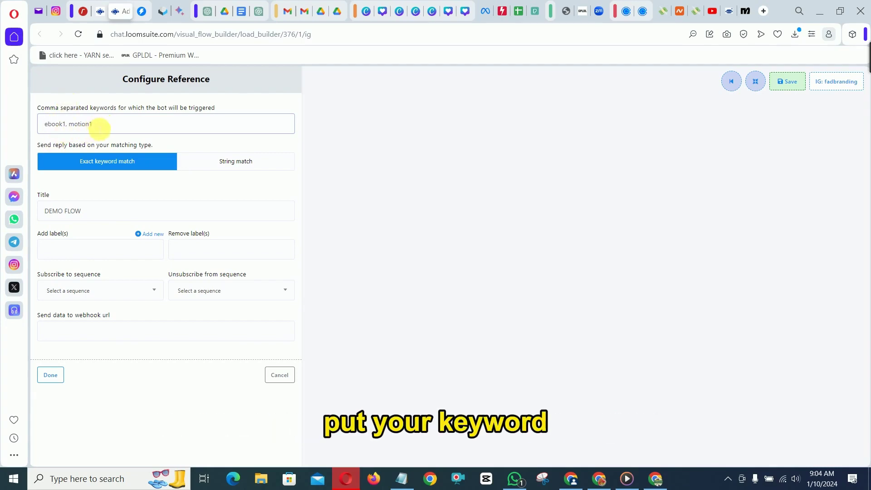
- Confirm the DEMO FLOW title and keywords, then close the Configure Reference panel with Done
left_click(86, 211)
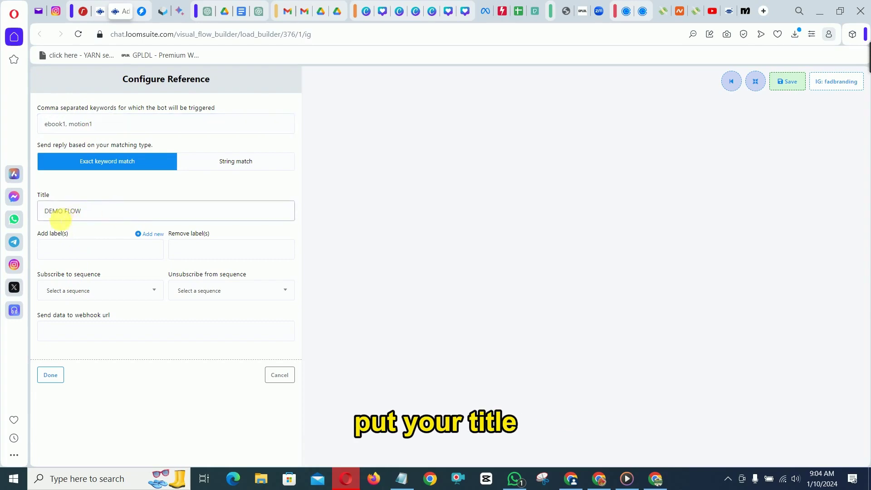
left_click(50, 376)
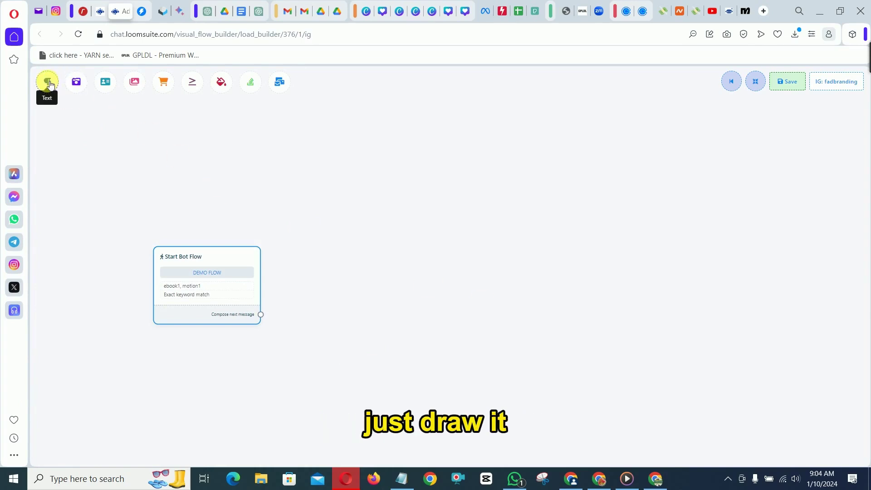
- Add a Text node linked from Start Bot Flow, with a Button block on its buttons output
left_click_drag(50, 85, 361, 306)
left_click_drag(411, 331, 393, 240)
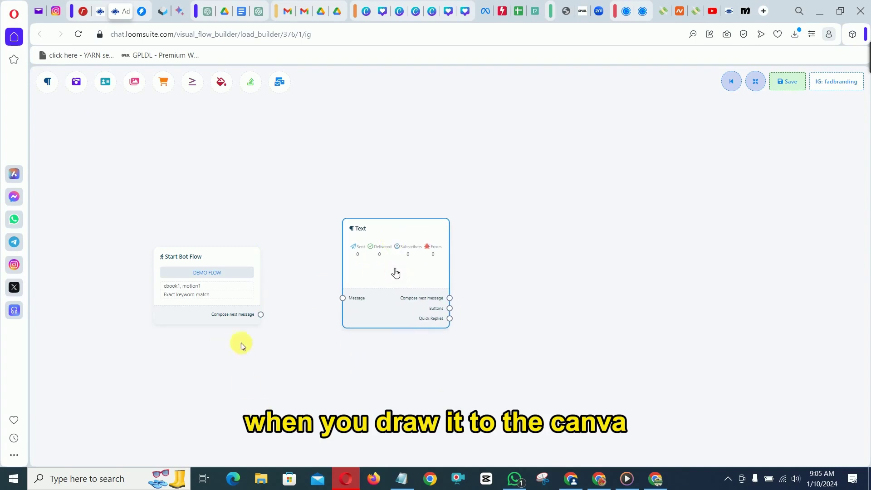
left_click_drag(261, 314, 343, 298)
left_click_drag(408, 246, 381, 241)
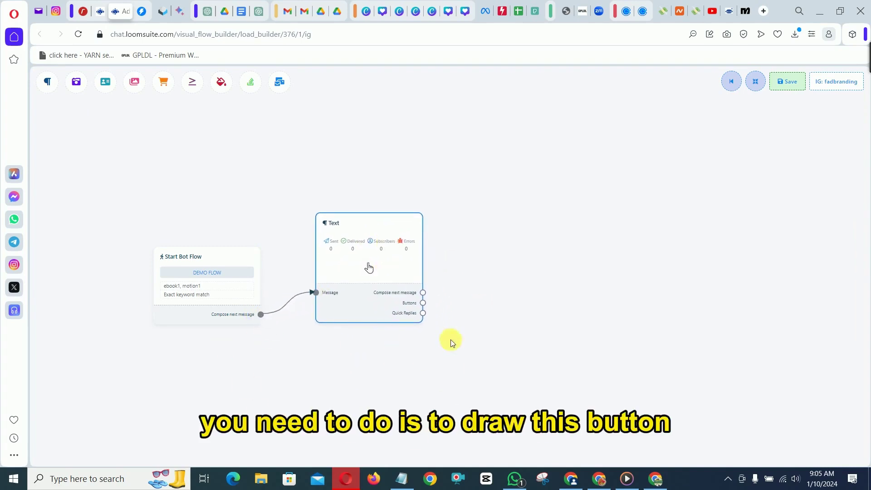
left_click_drag(423, 303, 527, 223)
left_click_drag(554, 356, 552, 263)
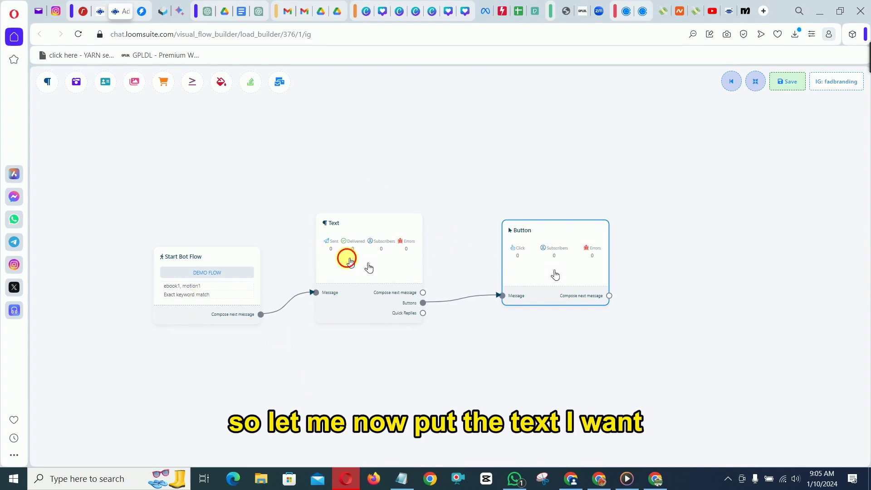
- Paste 'Thanks for your comment. Click the link below to download My IG growth E-book.' into the Text message
left_click(350, 260)
left_click(401, 479)
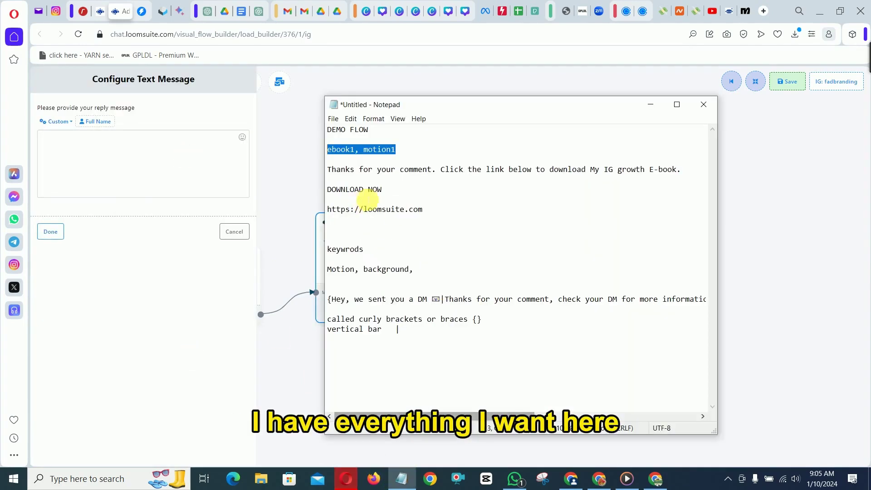
left_click_drag(689, 171, 335, 170)
right_click(339, 168)
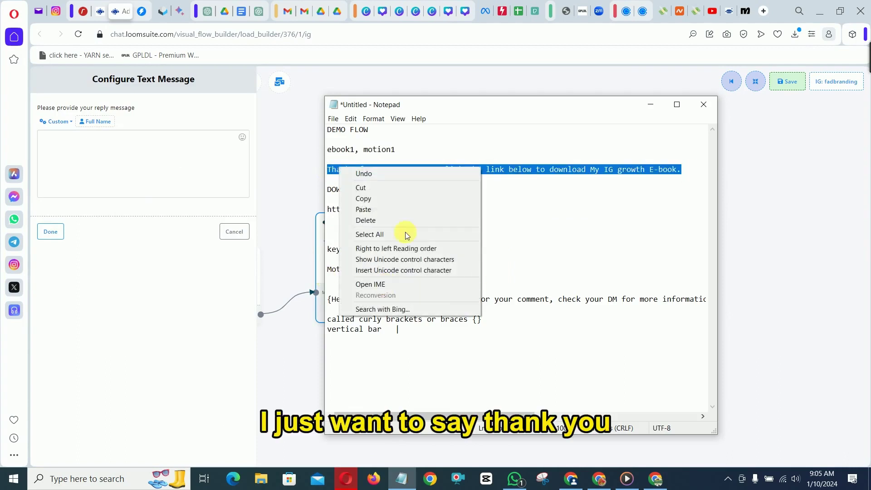
left_click(366, 199)
left_click(47, 143)
right_click(46, 141)
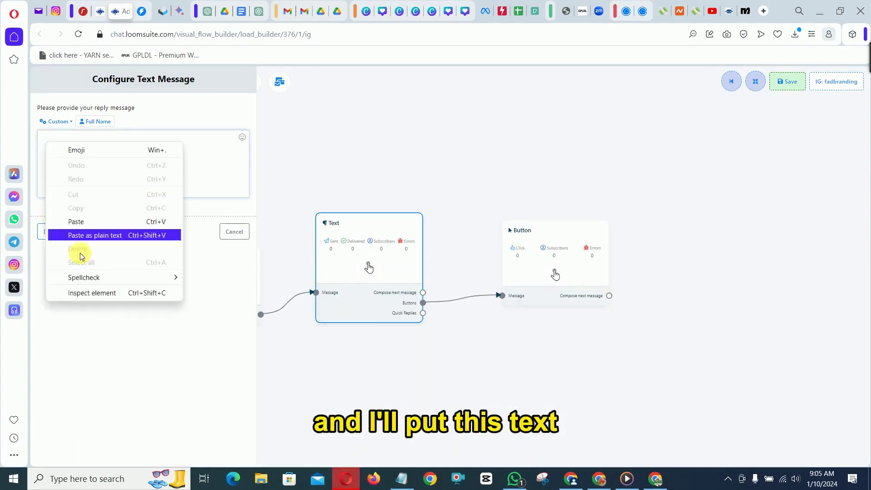
left_click(74, 222)
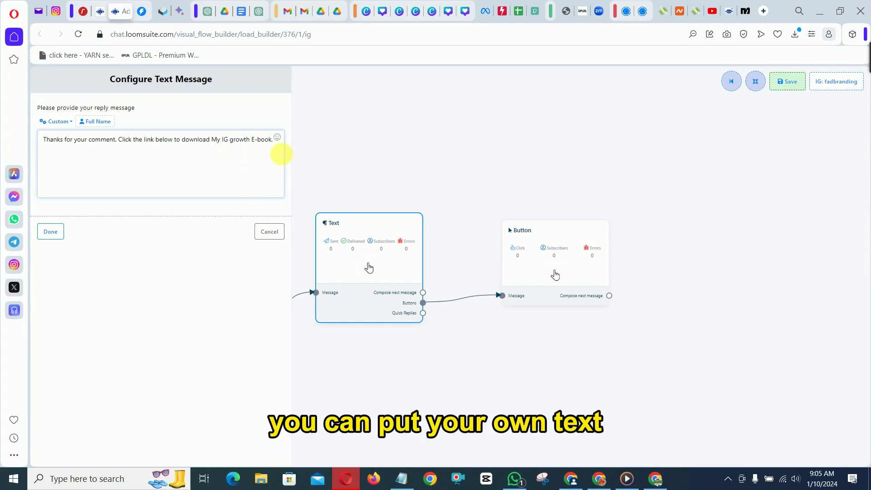
- Add a grinning emoji on a second line and confirm the Text message
key("Return")
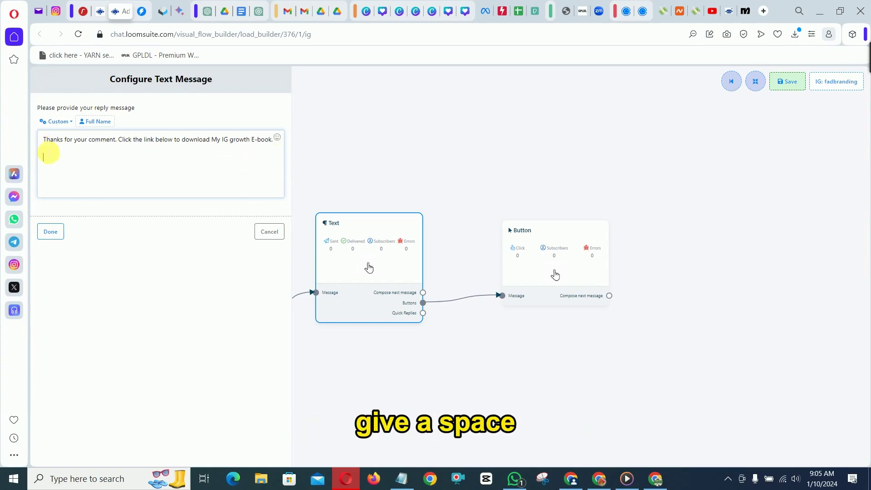
left_click(277, 137)
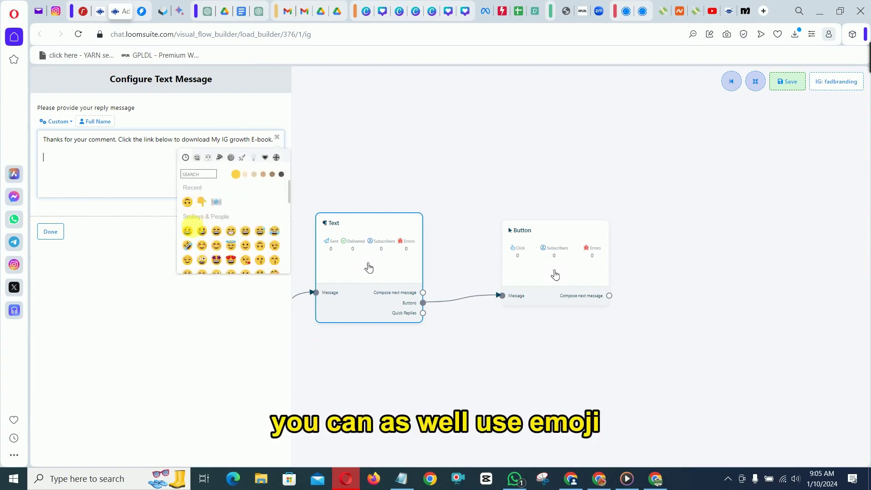
left_click(187, 231)
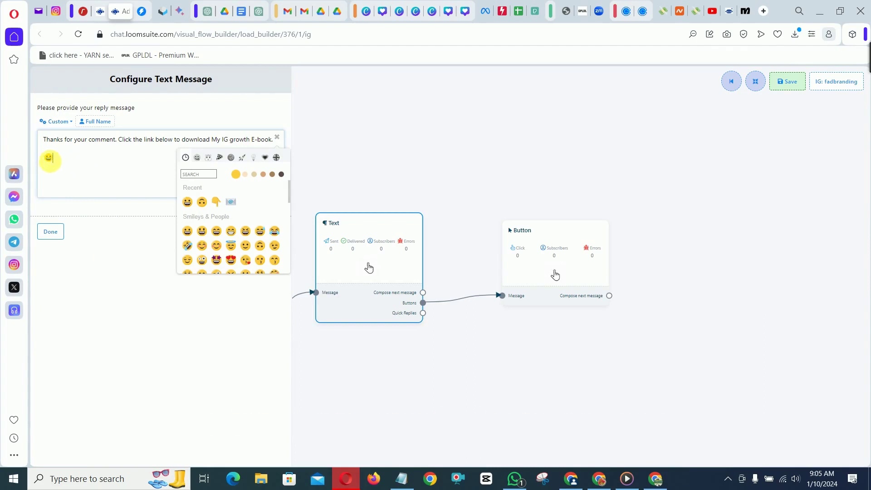
left_click(159, 191)
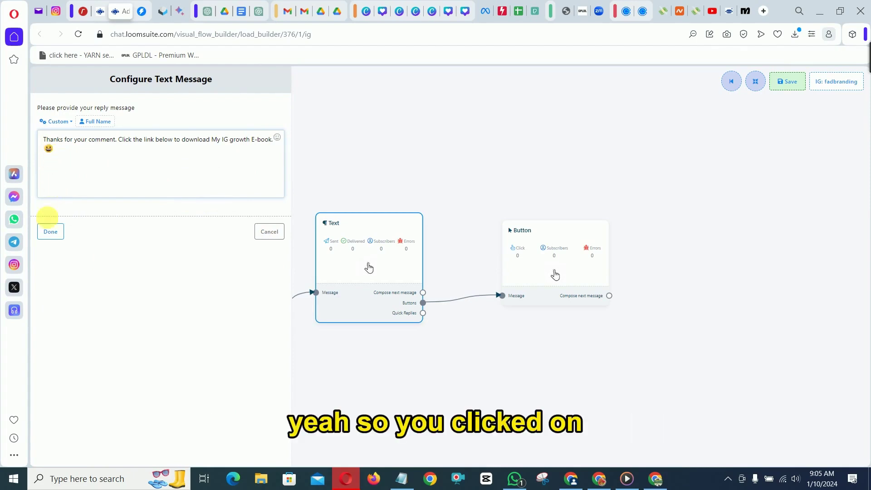
left_click(52, 231)
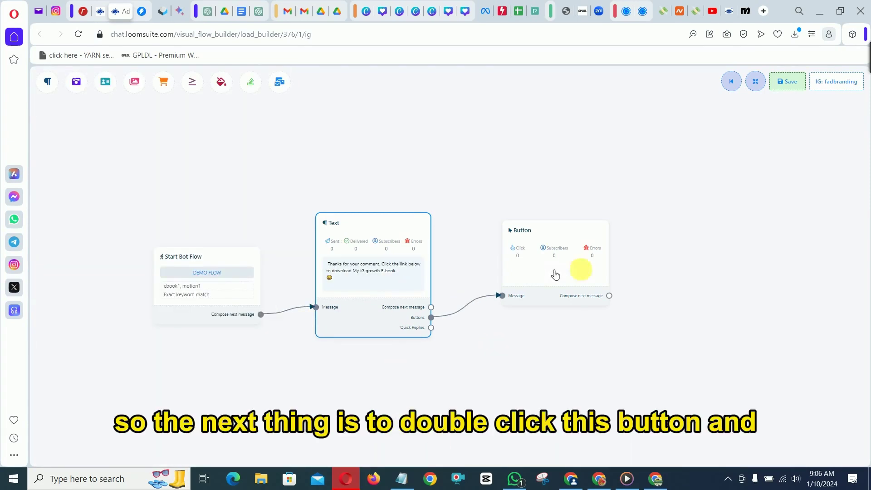
- Name the button DOWNLOAD and set its action to Redirect to website url
double_click(551, 255)
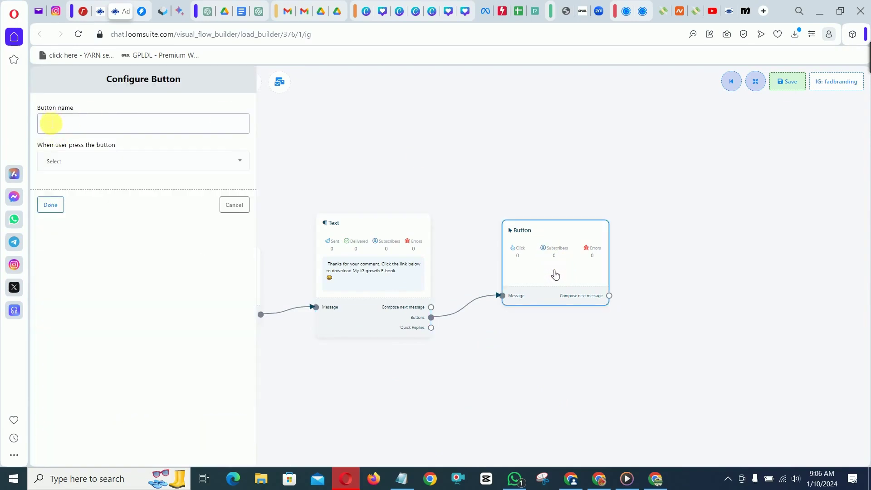
left_click(50, 123)
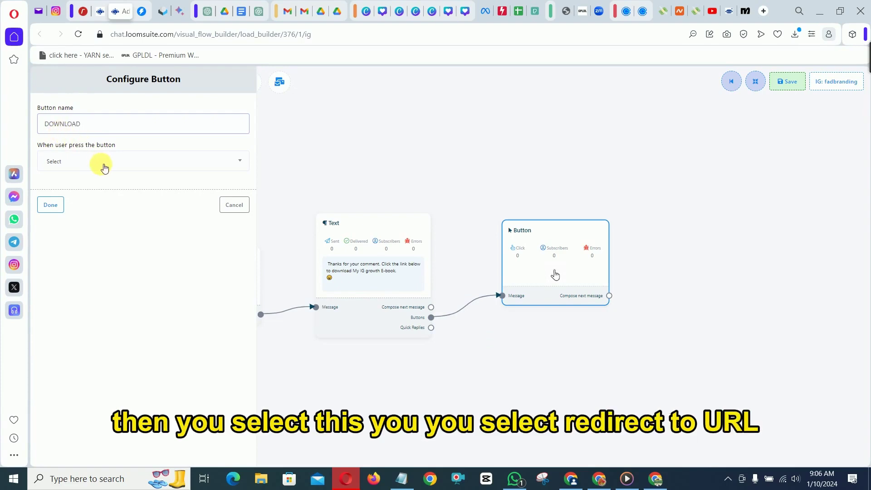
left_click(129, 162)
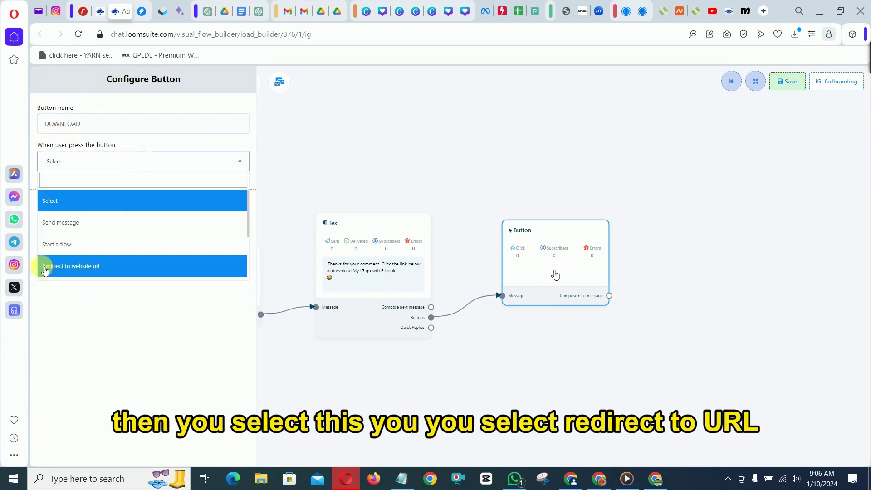
left_click(67, 268)
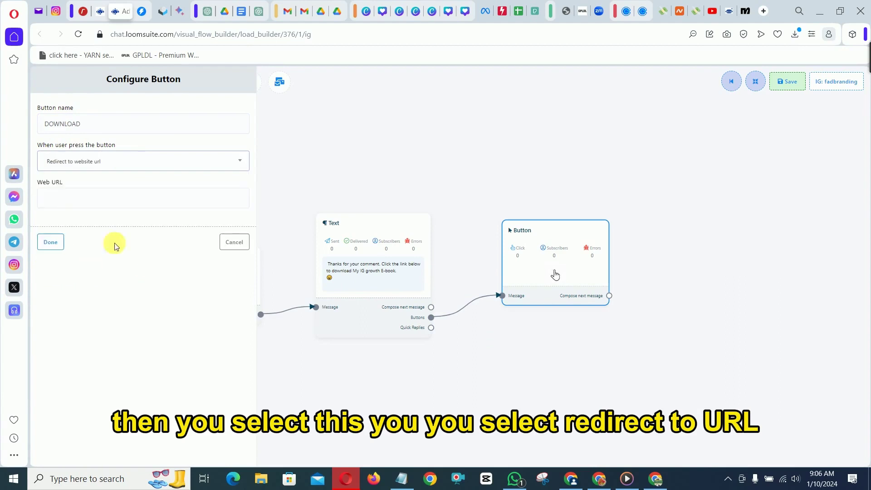
left_click(53, 203)
left_click(401, 478)
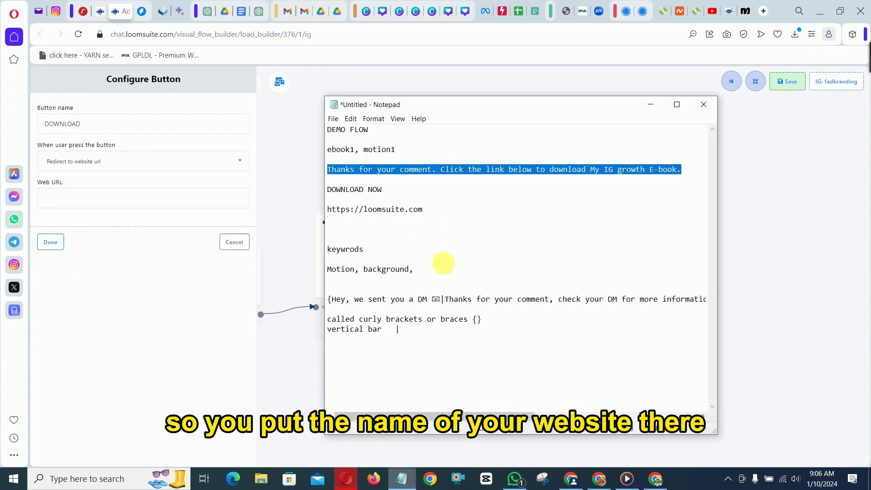
left_click(427, 213)
left_click_drag(427, 213, 324, 209)
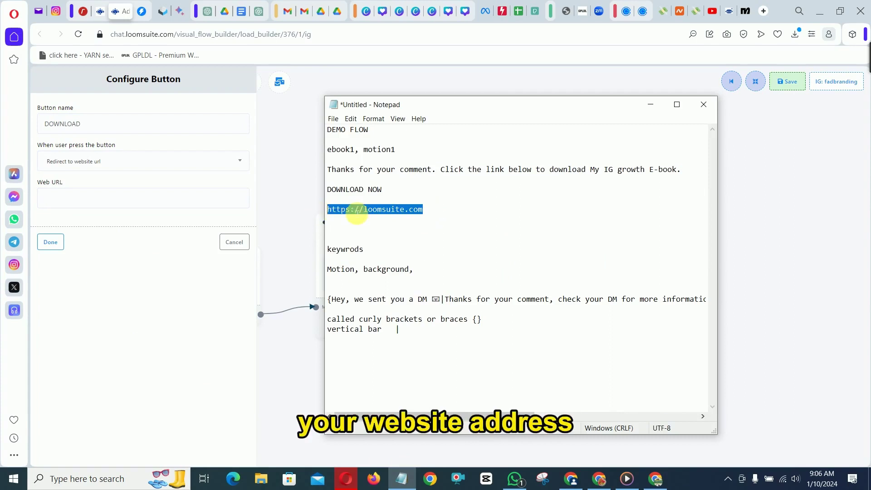
right_click(354, 210)
left_click(385, 241)
left_click(52, 197)
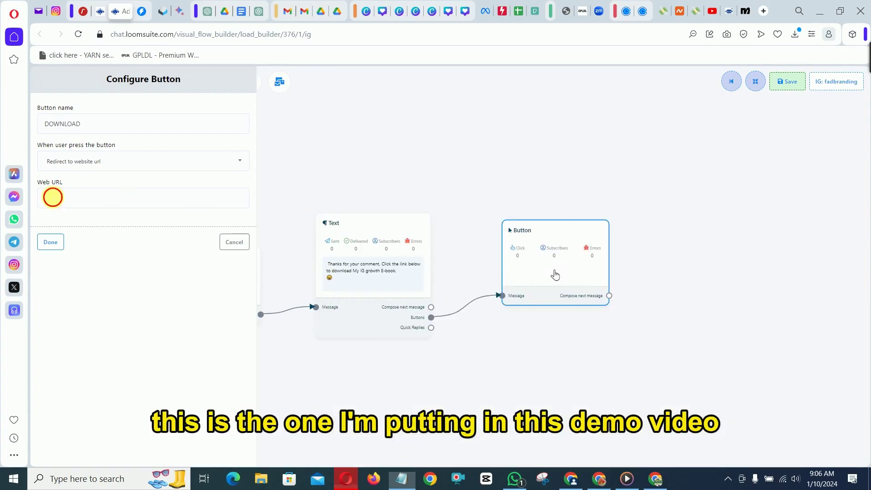
right_click(51, 195)
left_click(80, 273)
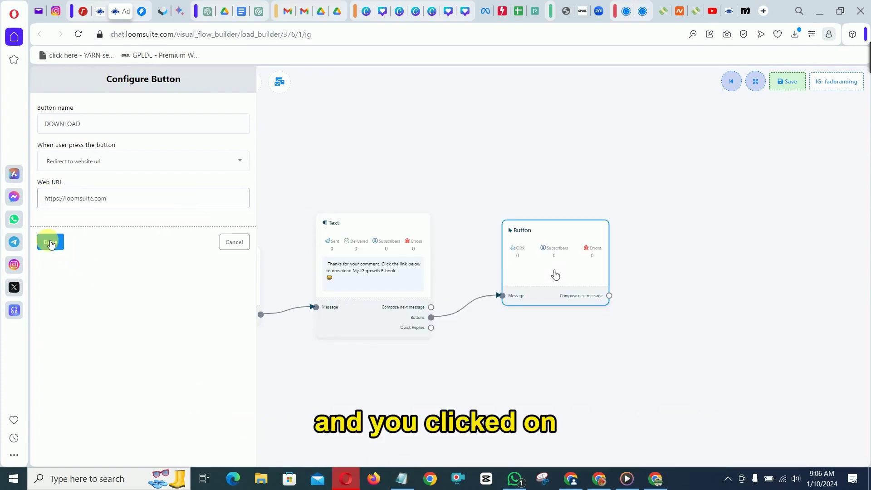
left_click(47, 242)
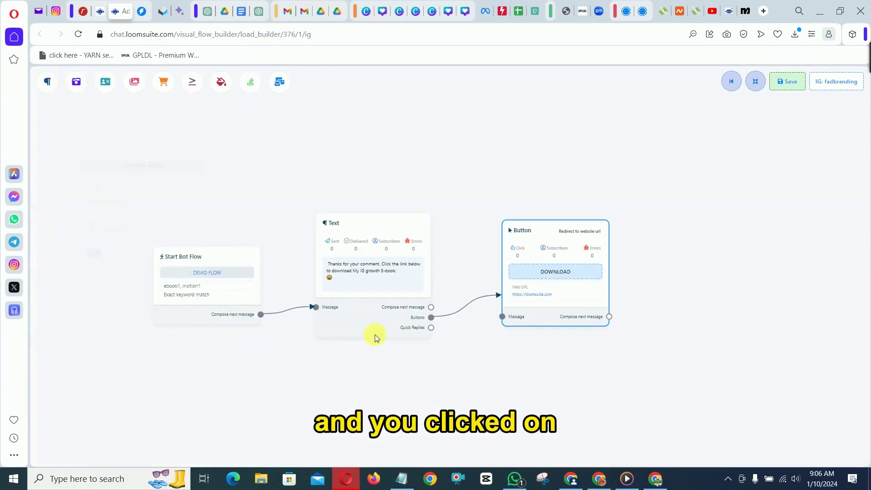
- Save the flow using the Save button at the top right of the builder
left_click(787, 81)
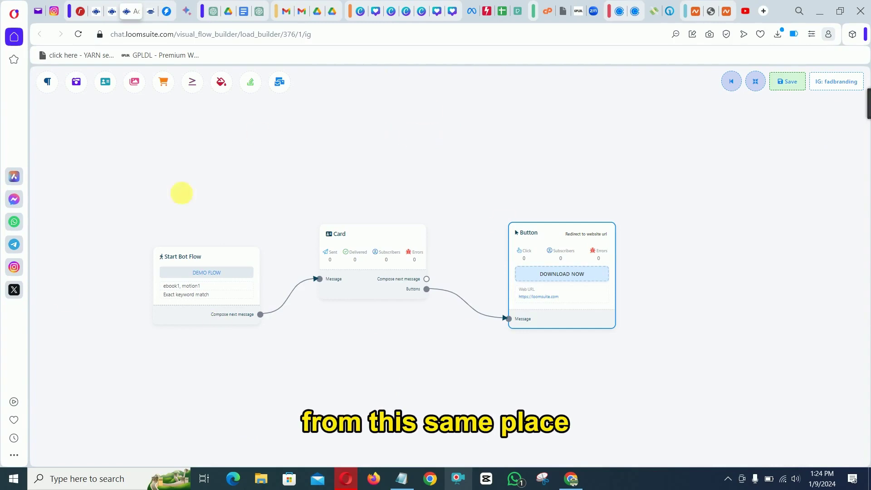
left_click(732, 83)
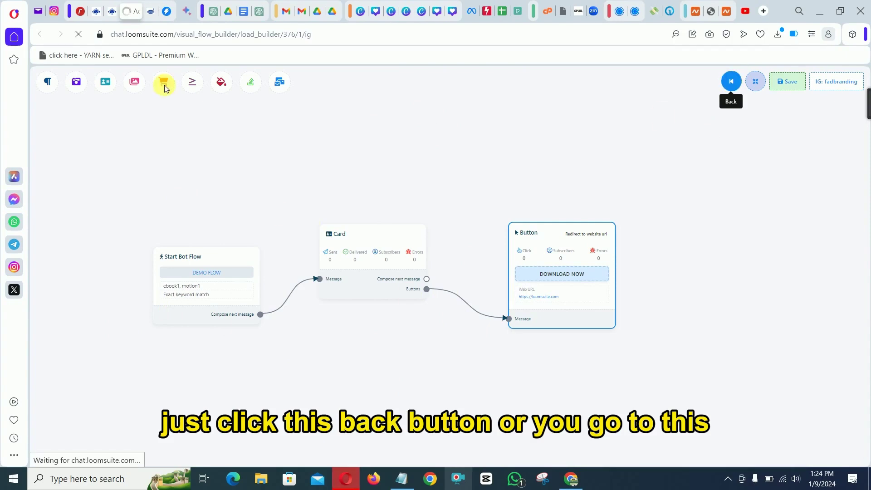
mouse_move(112, 12)
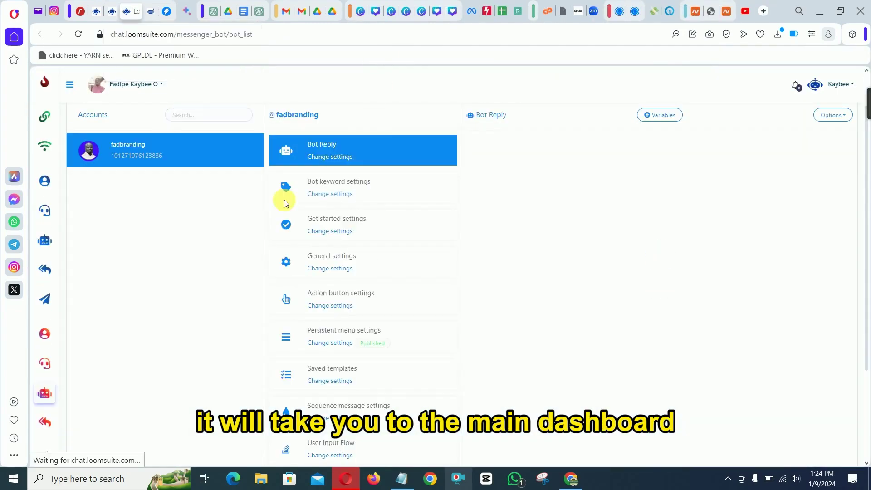
left_click(74, 88)
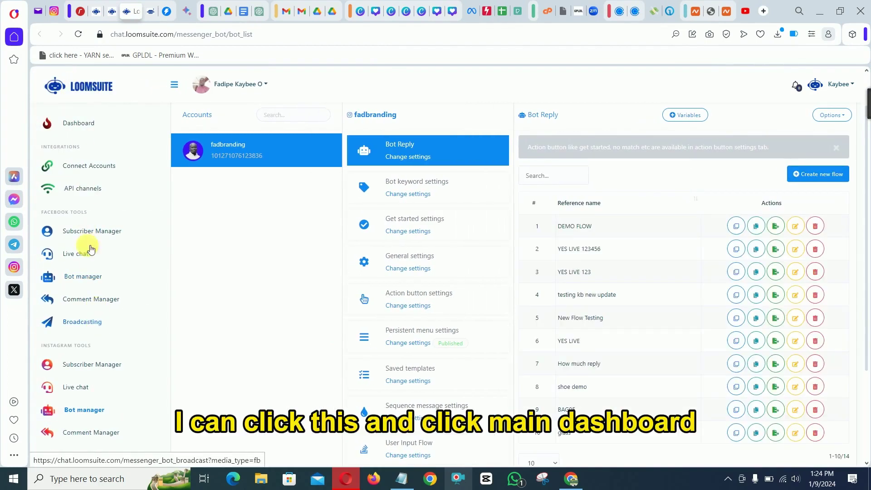
left_click(80, 124)
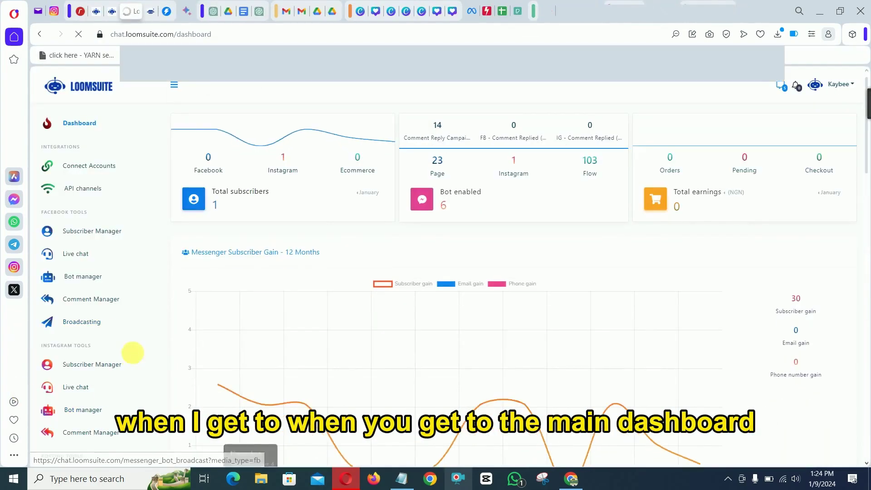
scroll(127, 358, "down", 3)
scroll(126, 358, "down", 1)
scroll(121, 362, "down", 1)
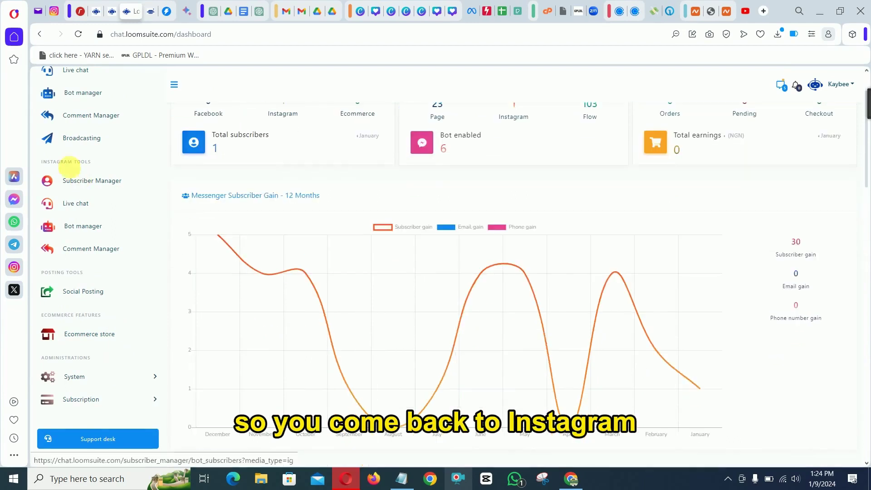
- Go to Comment Manager under Instagram Tools to show All Post List, Comment Template, Reply Template and Reports
left_click(91, 253)
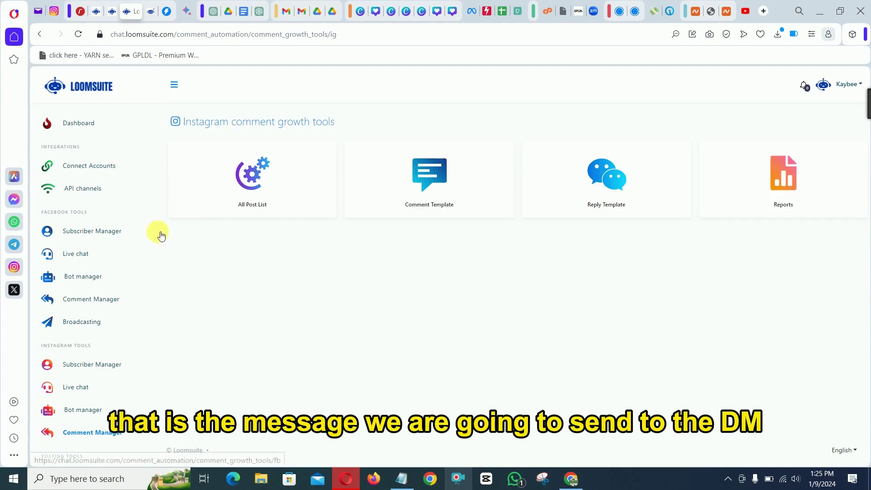
scroll(84, 395, "down", 2)
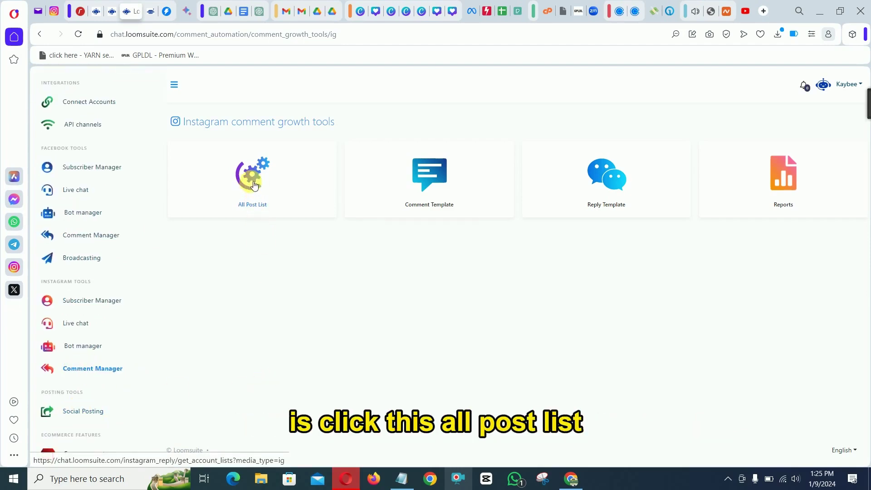
- Open All Post List to see fadbranding's reply options and latest posts
left_click(240, 212)
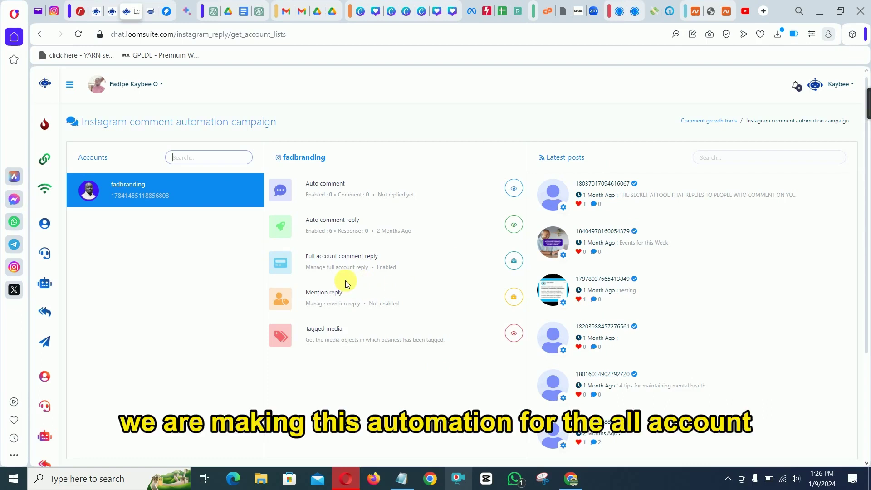
- Add 'motion' and 'ebook' as separate lines at the top of the Notepad notes
left_click(414, 484)
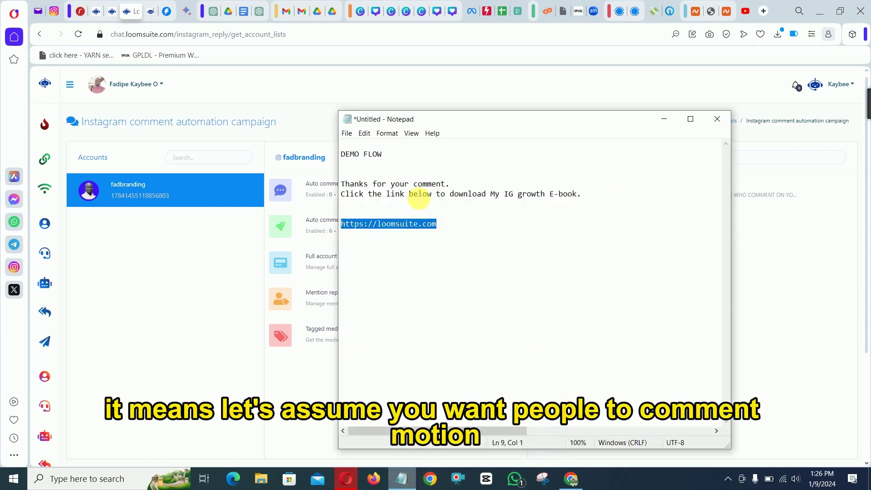
left_click(345, 144)
type("motion")
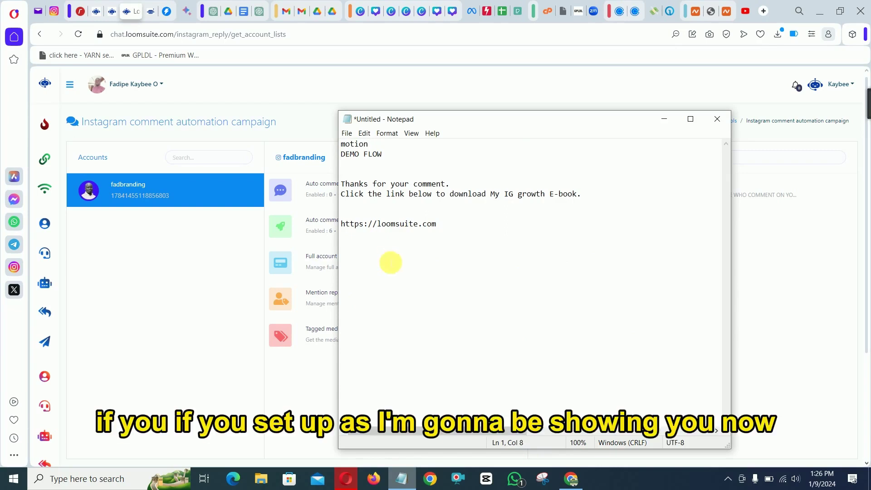
key("Return")
key("Return")
key("Return")
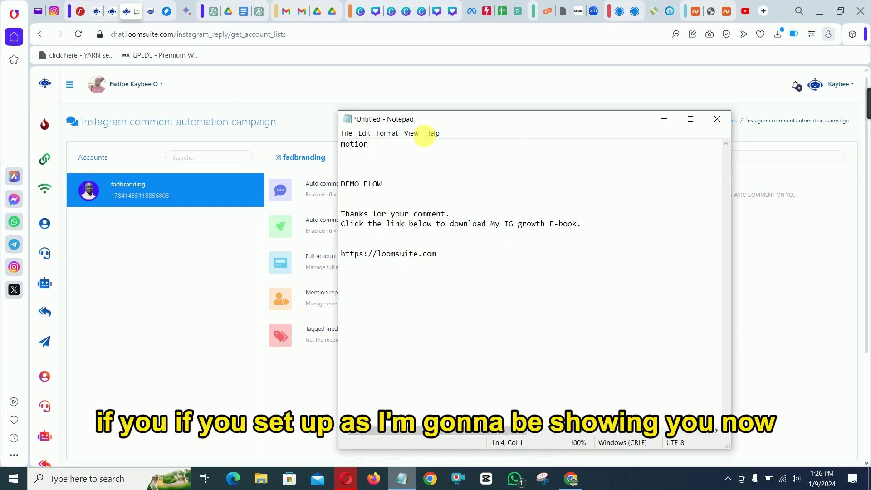
left_click_drag(480, 126, 408, 218)
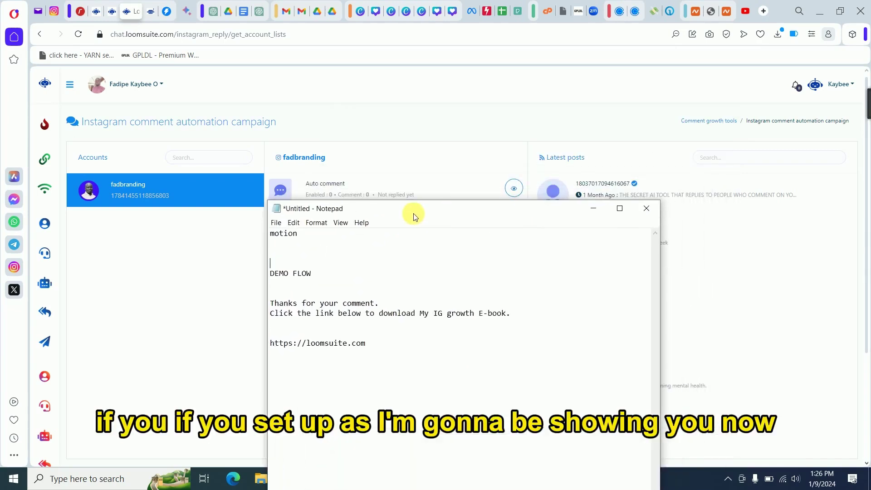
left_click(304, 234)
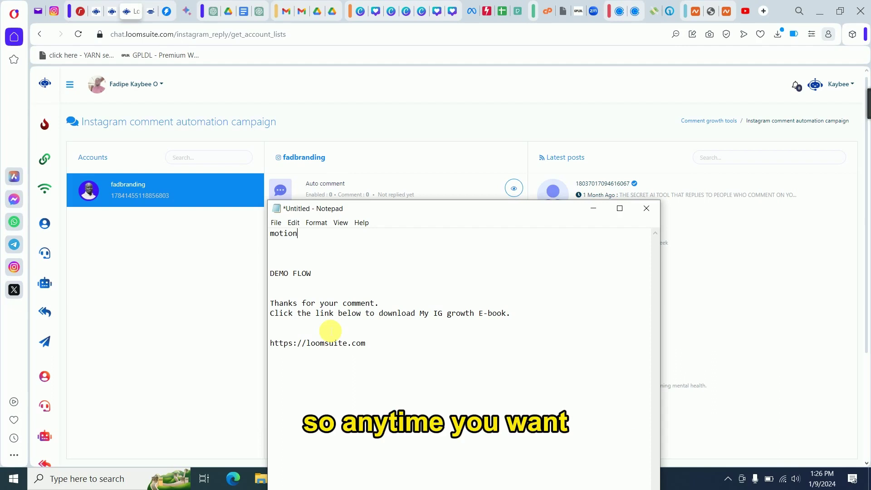
left_click(275, 247)
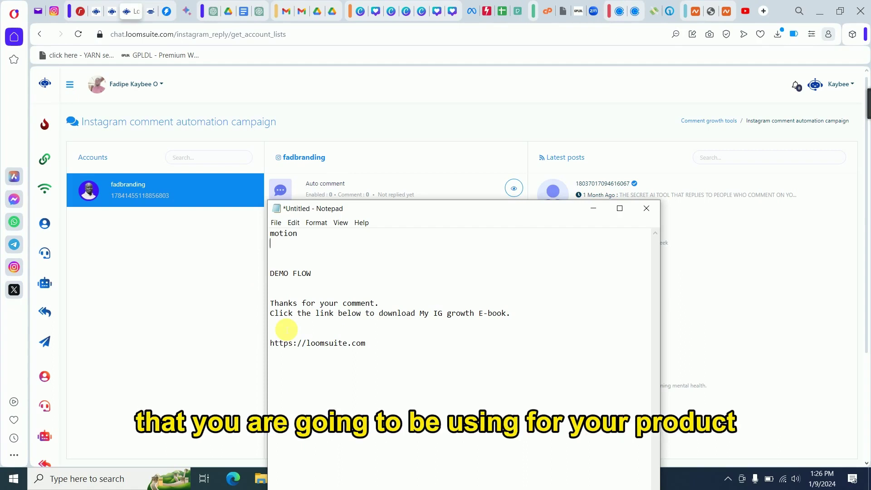
type("ebook")
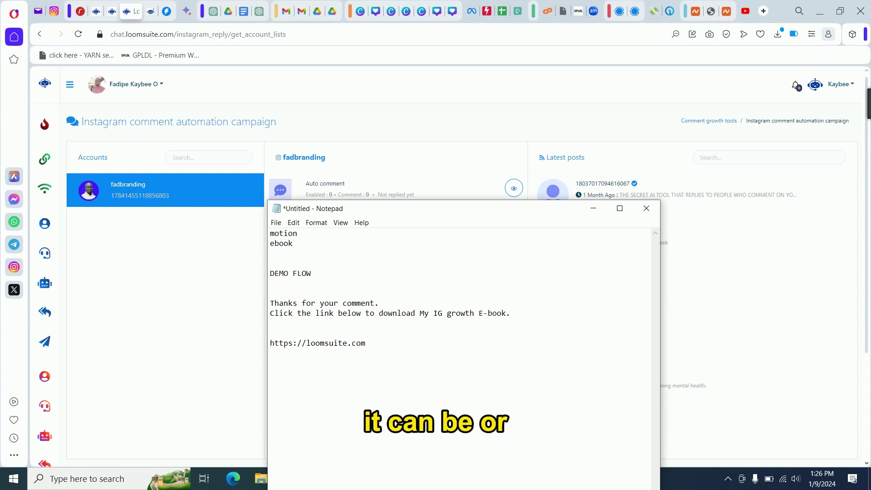
key("Return")
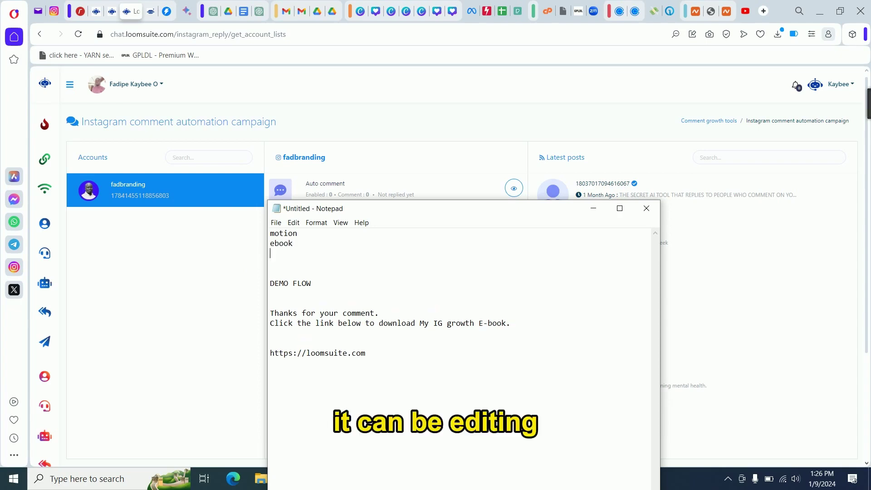
mouse_move(445, 210)
left_mouse_down()
mouse_move(735, 291)
mouse_move(711, 240)
mouse_move(708, 169)
mouse_move(536, 188)
left_mouse_up()
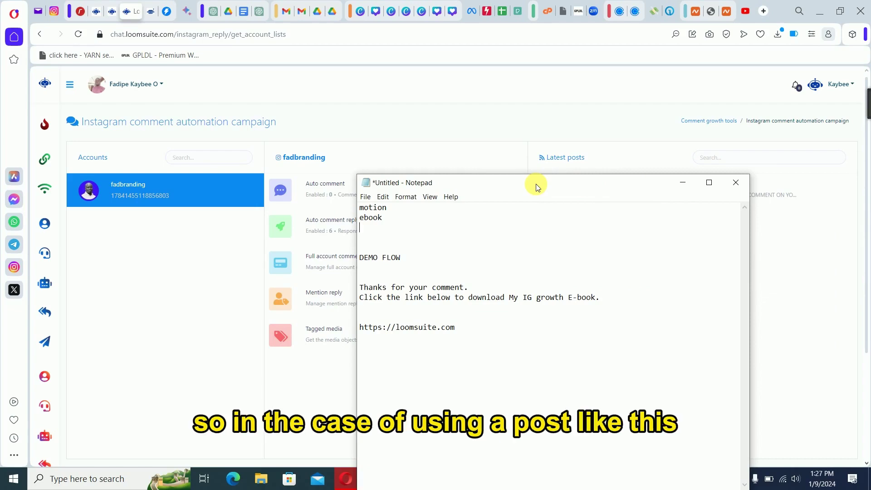
left_click_drag(539, 183, 154, 211)
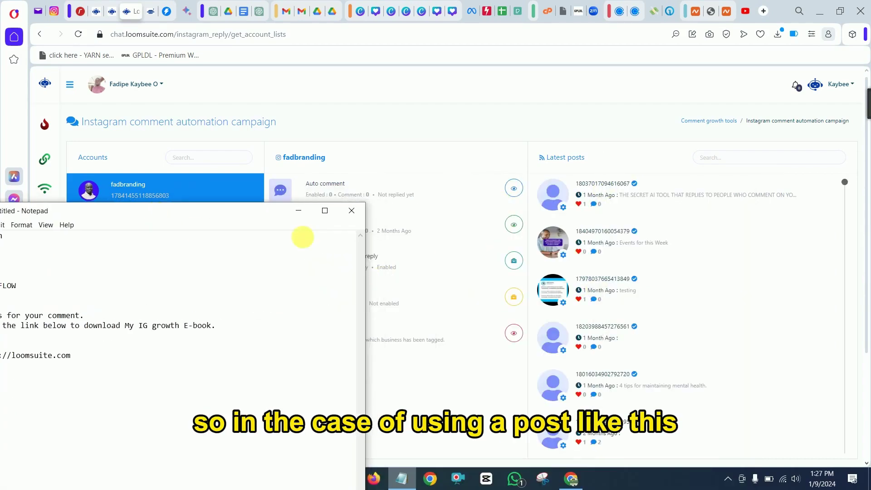
left_click_drag(209, 214, 324, 215)
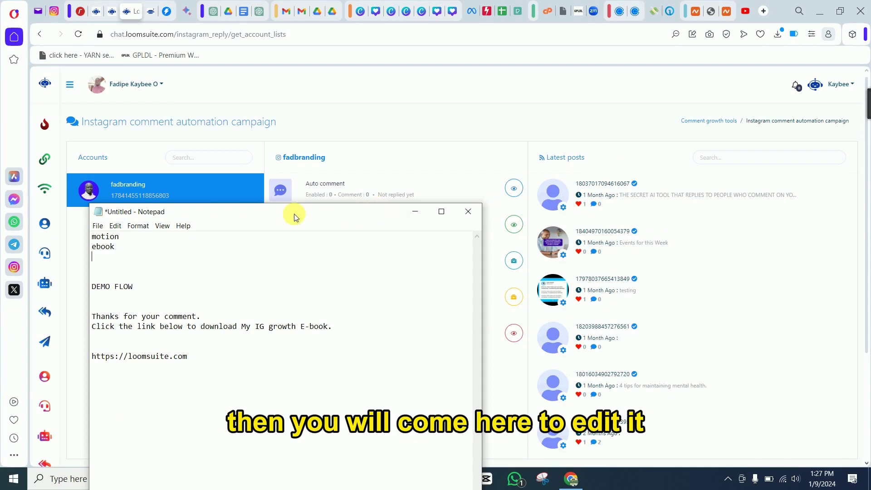
left_click_drag(294, 217, 649, 240)
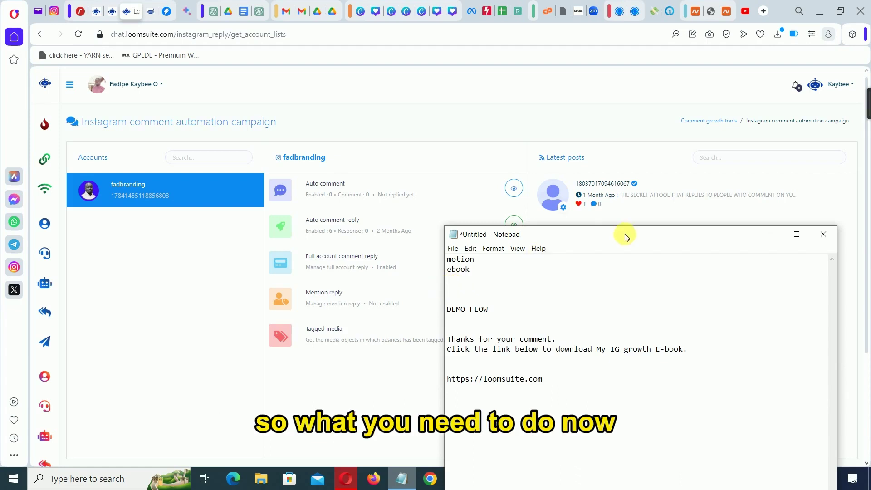
left_click_drag(633, 237, 488, 284)
- Open Edit campaign for the Full account comment reply from its actions popup
left_click(624, 279)
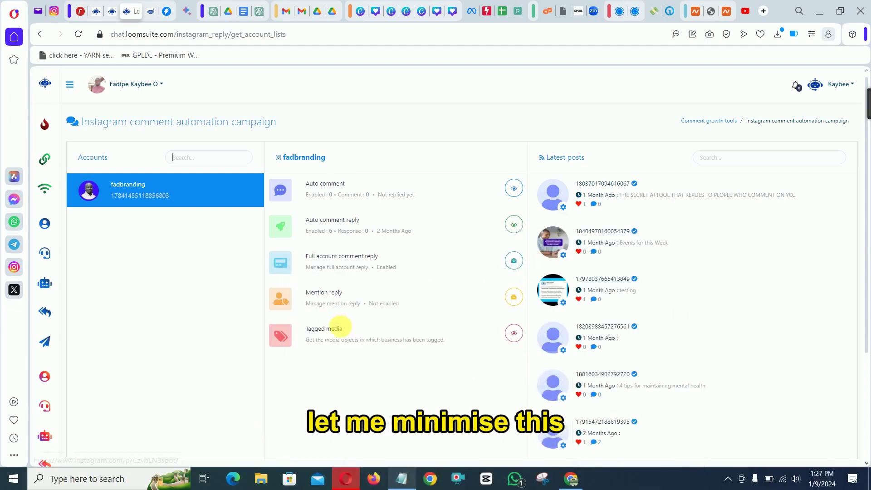
left_click(513, 260)
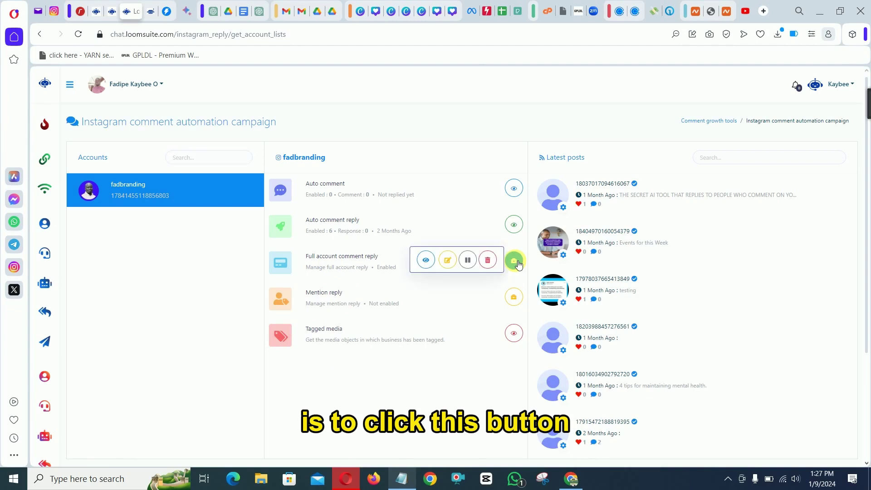
left_click(449, 261)
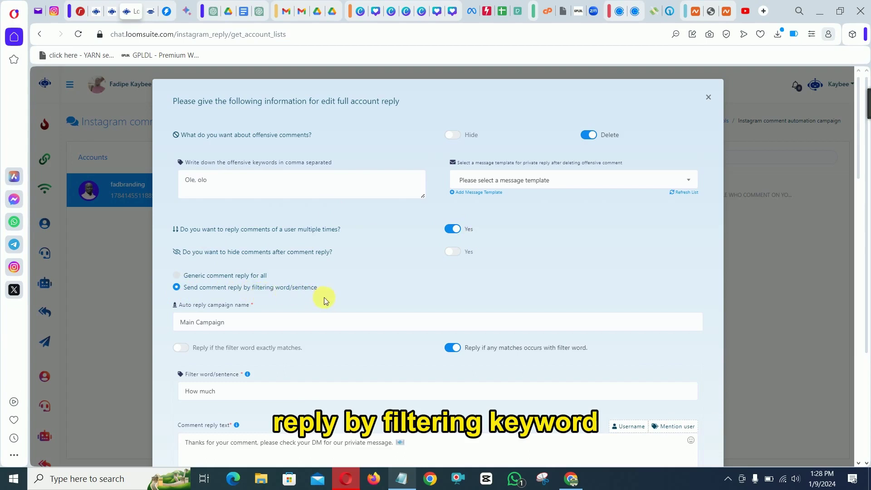
scroll(324, 297, "down", 3)
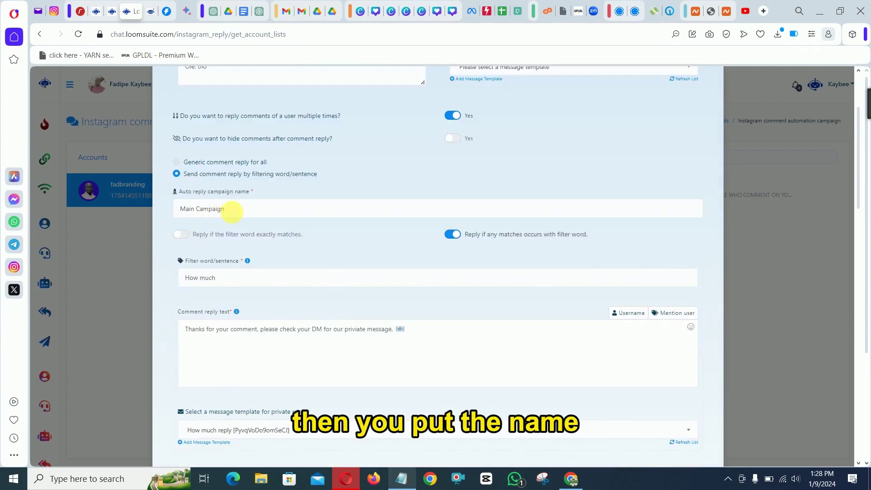
- Rename the campaign 'Main Campaign Flow', keeping 'Reply if any matches' on
left_click(232, 210)
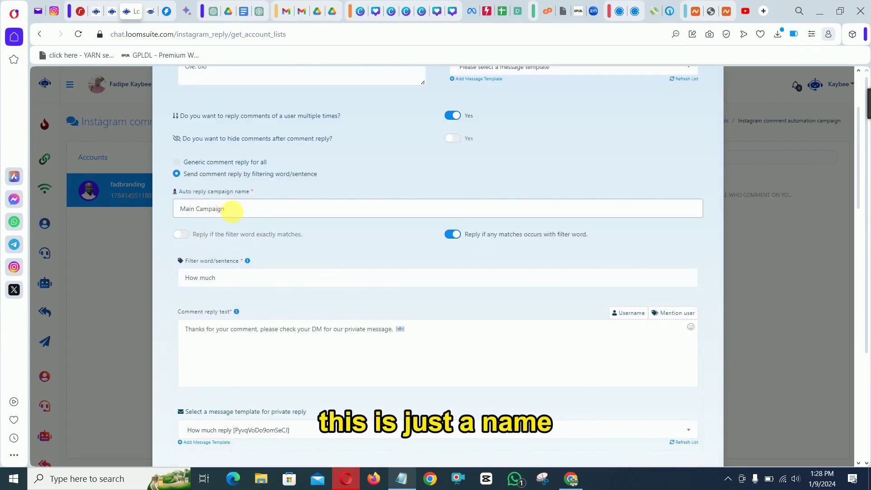
left_click_drag(234, 210, 175, 208)
left_click(213, 211)
left_click(233, 211)
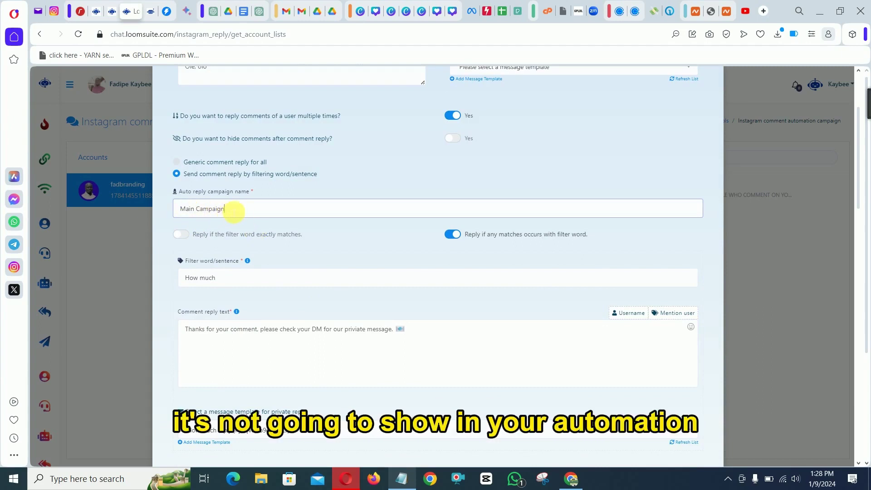
left_click_drag(233, 210, 165, 211)
left_click(229, 210)
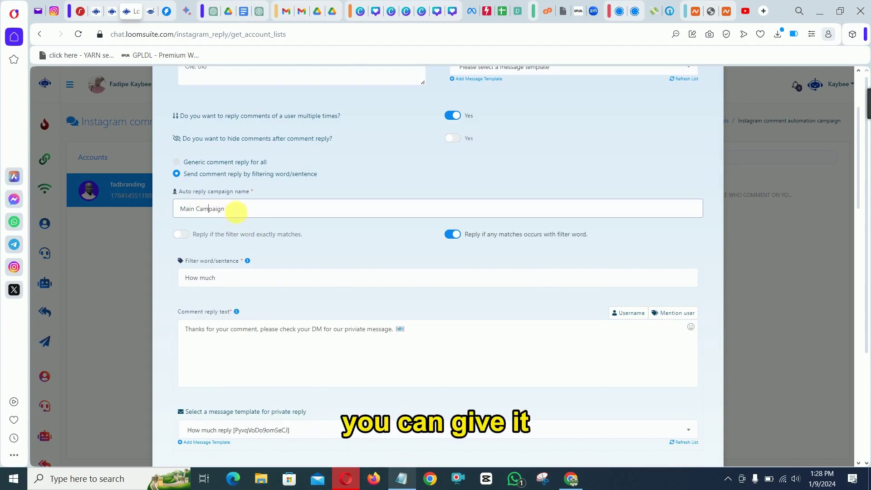
left_click_drag(229, 210, 179, 210)
left_click(238, 211)
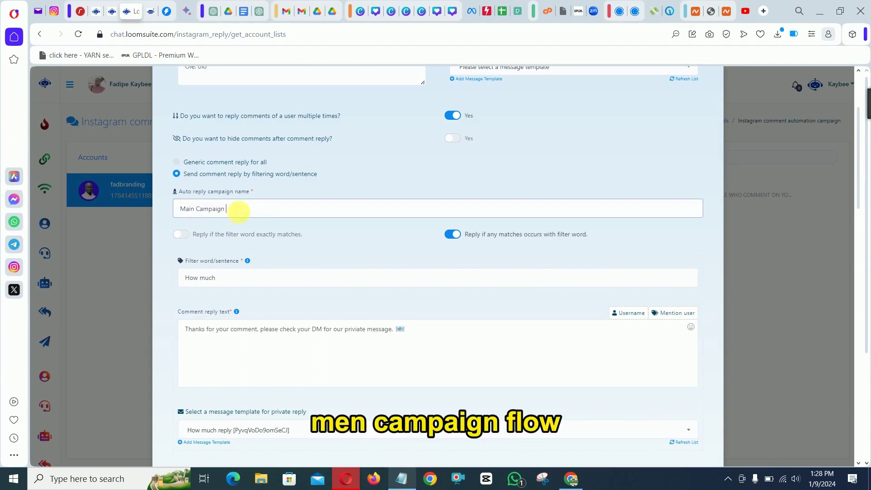
type("Flow")
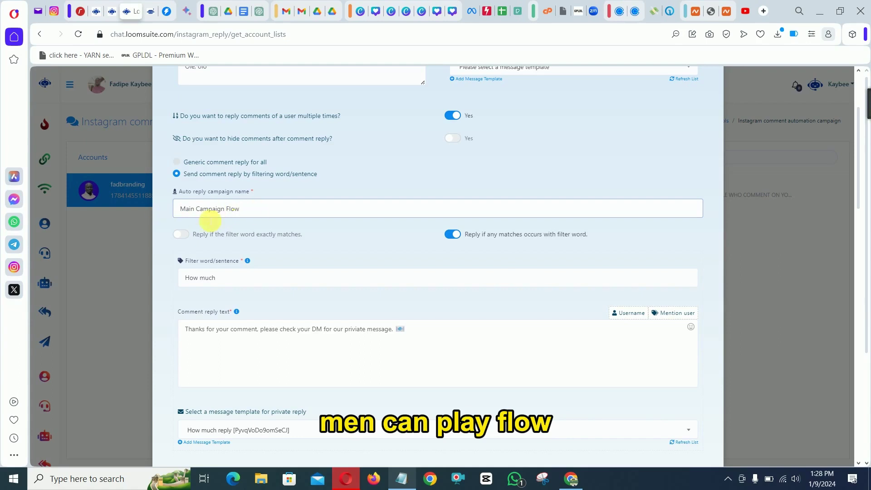
scroll(272, 253, "down", 1)
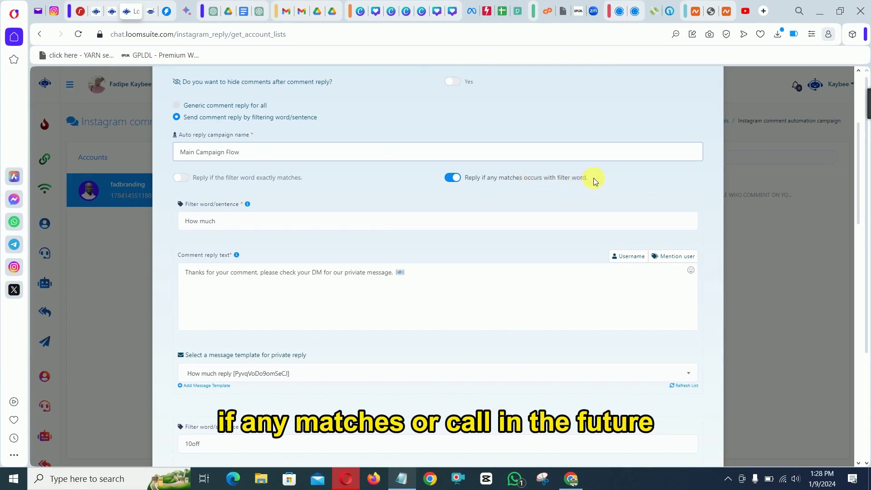
scroll(503, 231, "up", 1)
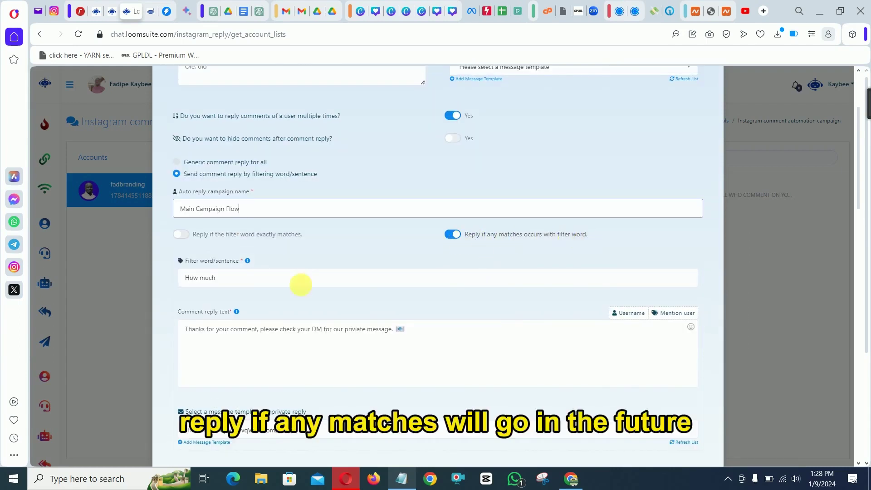
left_click(225, 278)
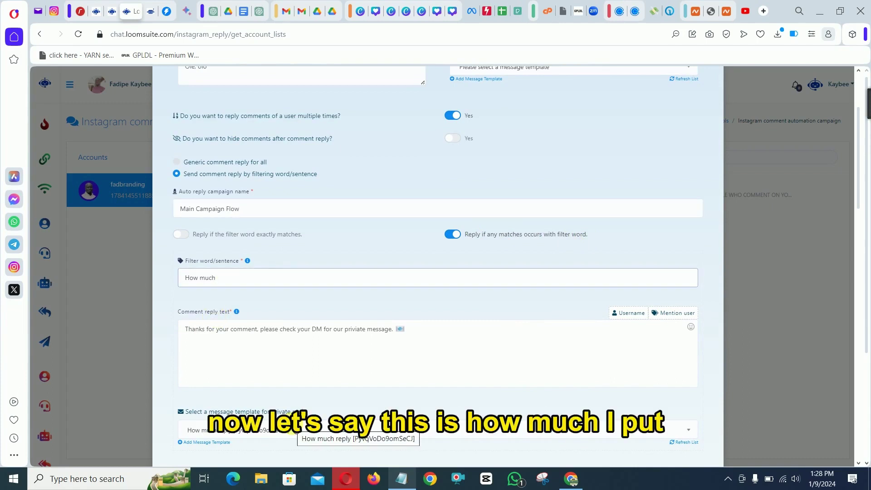
- Replace the 'How much' filter word with 'ebook, e book'
key("Return")
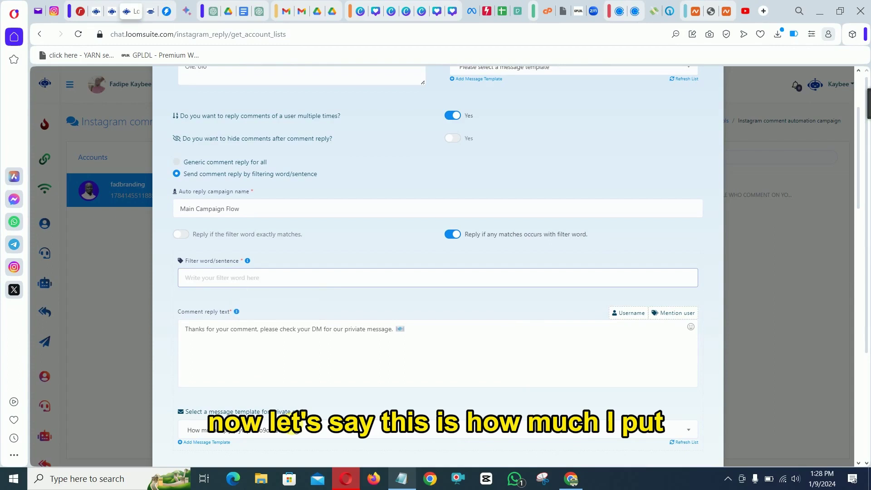
type("ebook")
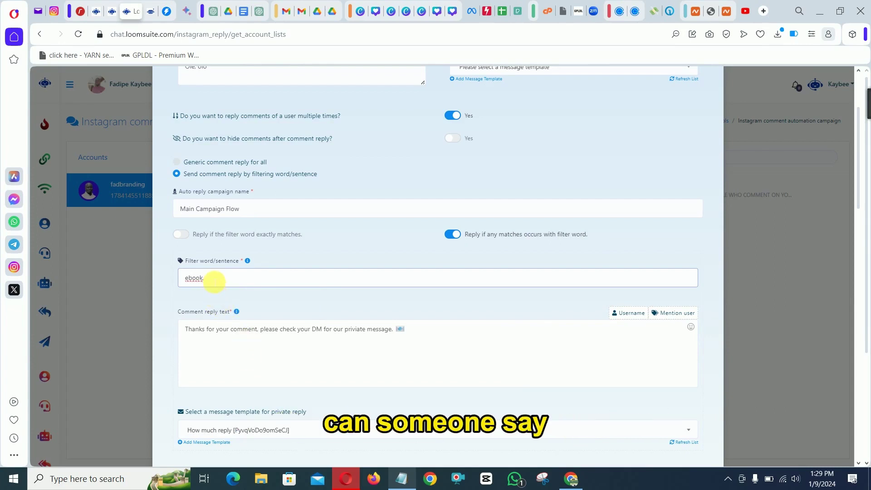
type("send the ")
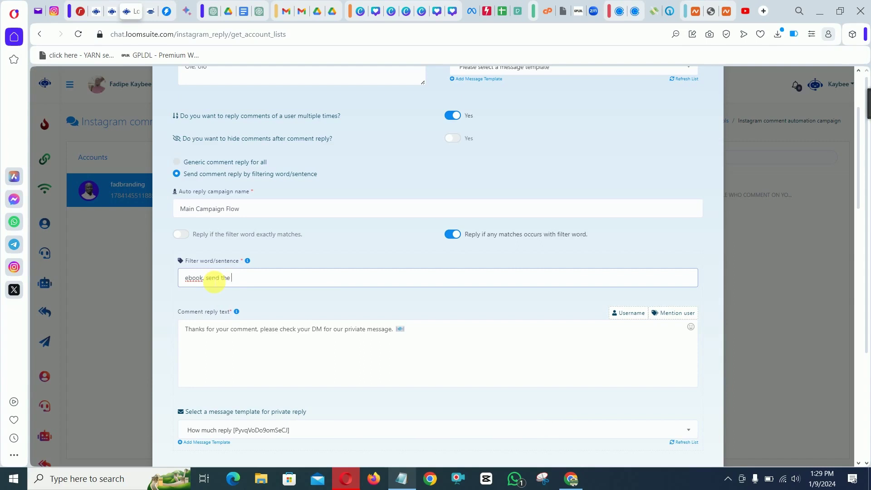
type("eboo")
key("BackSpace")
key("BackSpace")
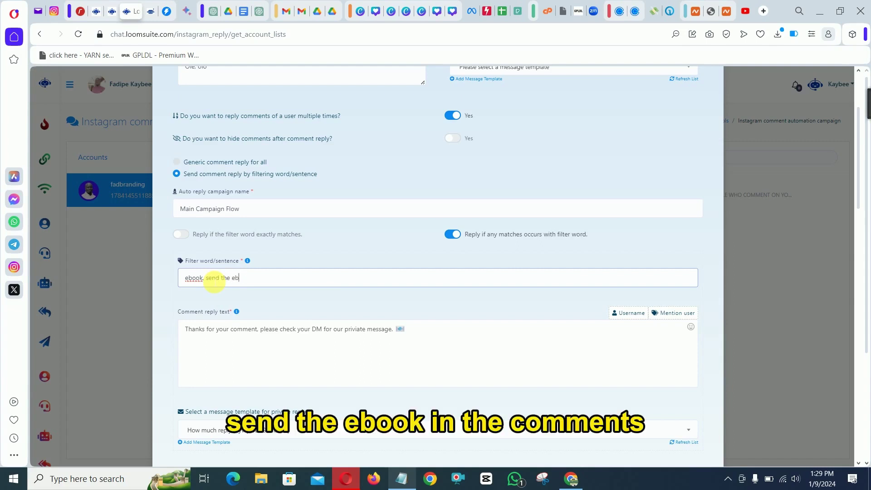
type("ook")
key("ctrl+shift+Left")
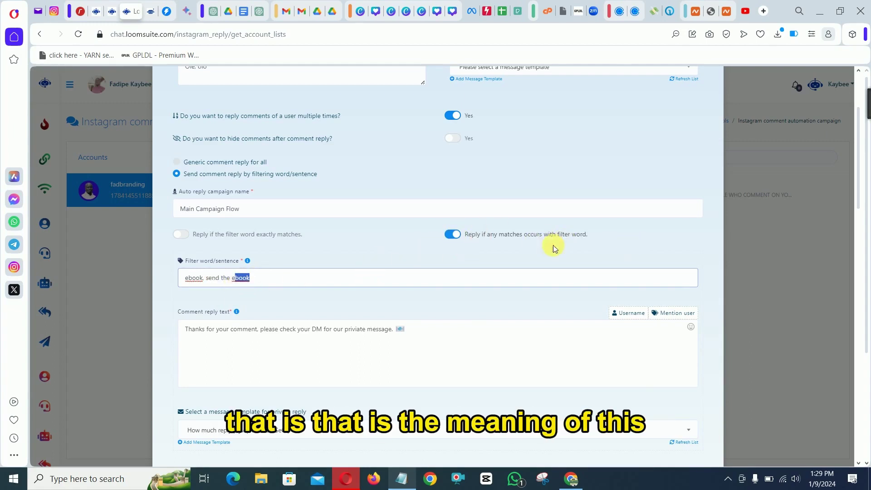
left_click_drag(245, 278, 184, 278)
key("BackSpace")
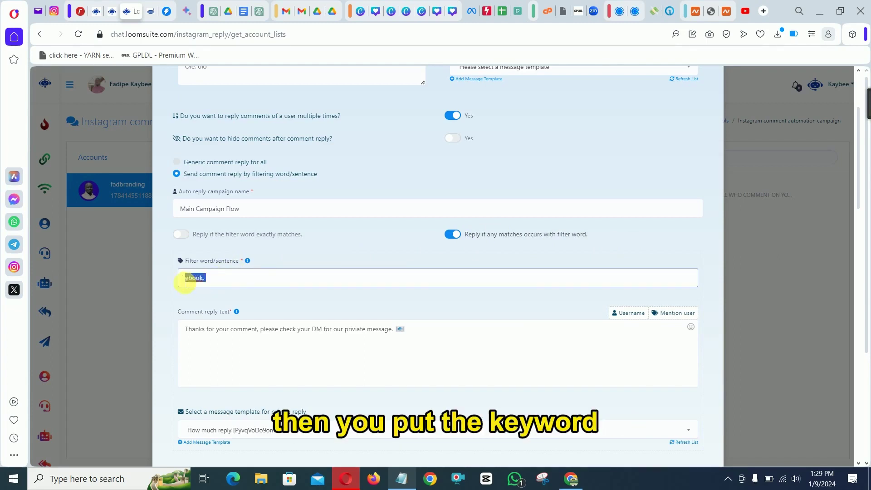
key("BackSpace")
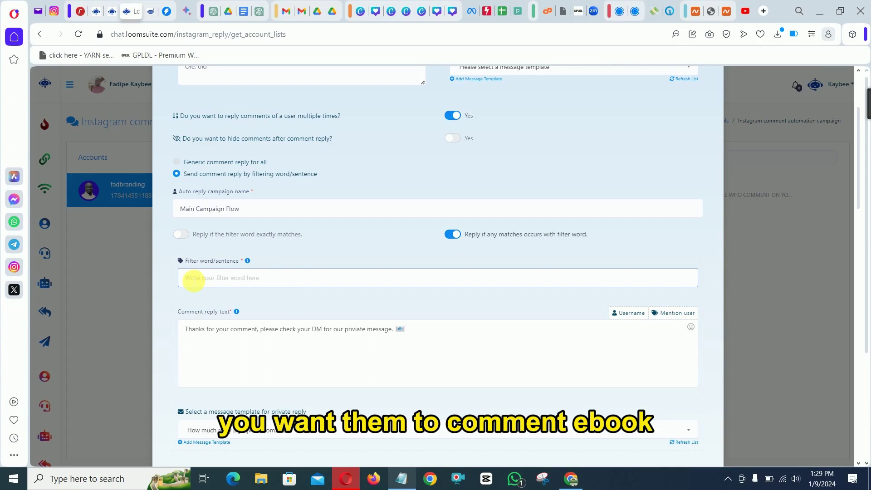
type("e")
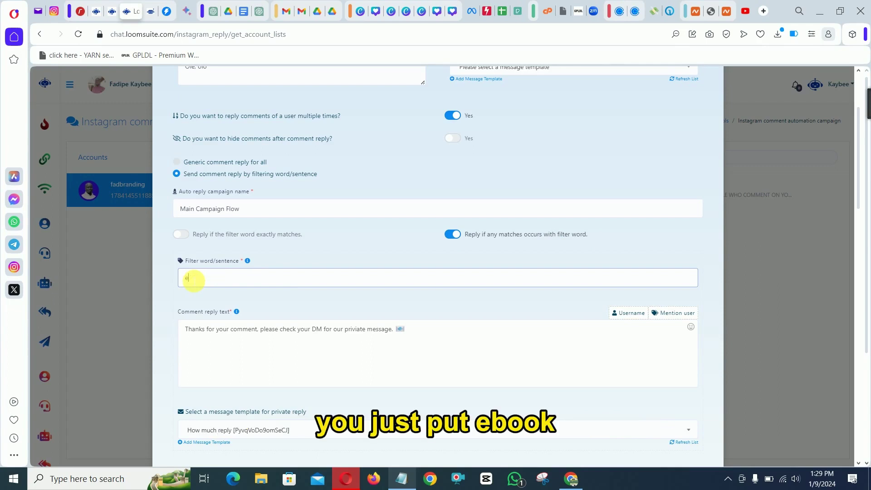
type("book")
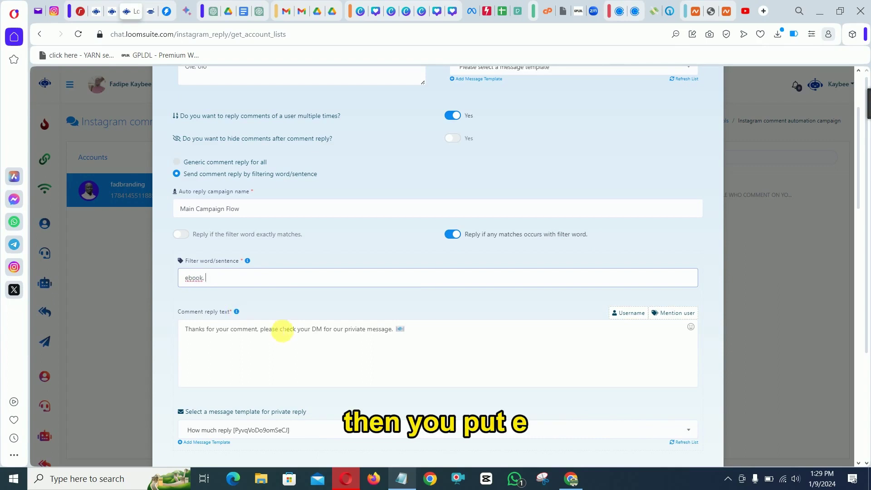
type(", e book")
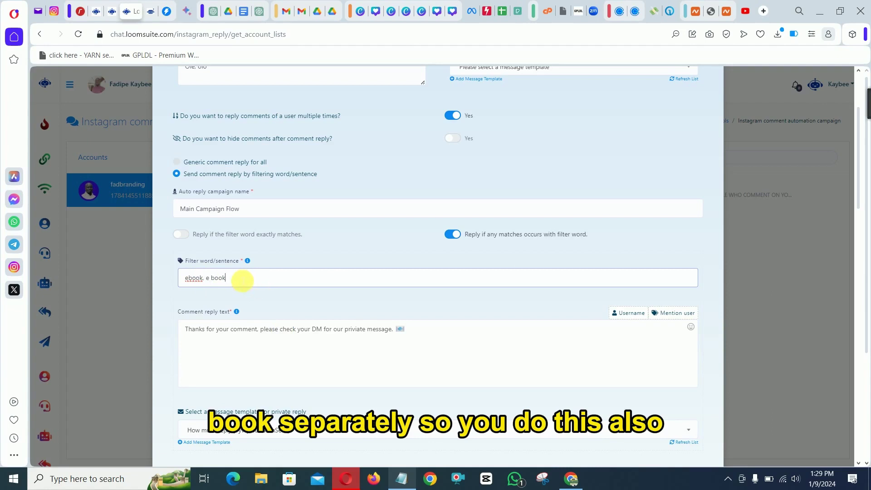
scroll(234, 312, "down", 2)
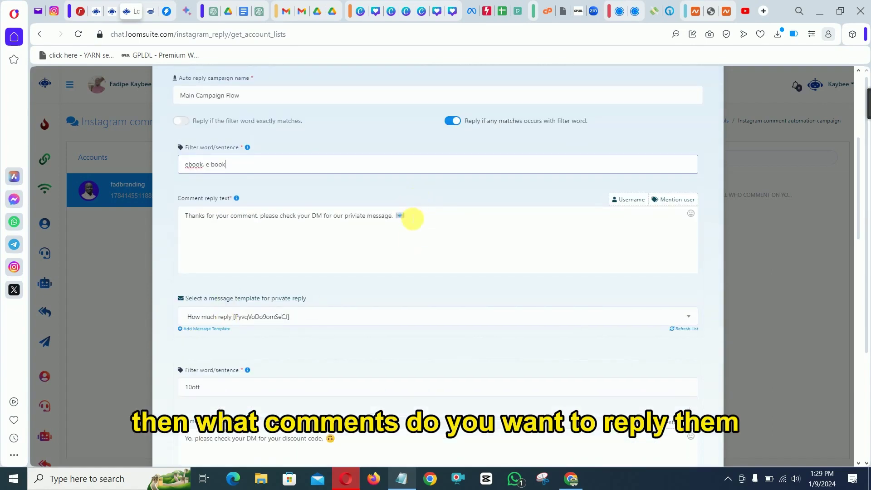
- Delete the old check-your-DM message from the Comment reply text field
scroll(220, 272, "up", 1)
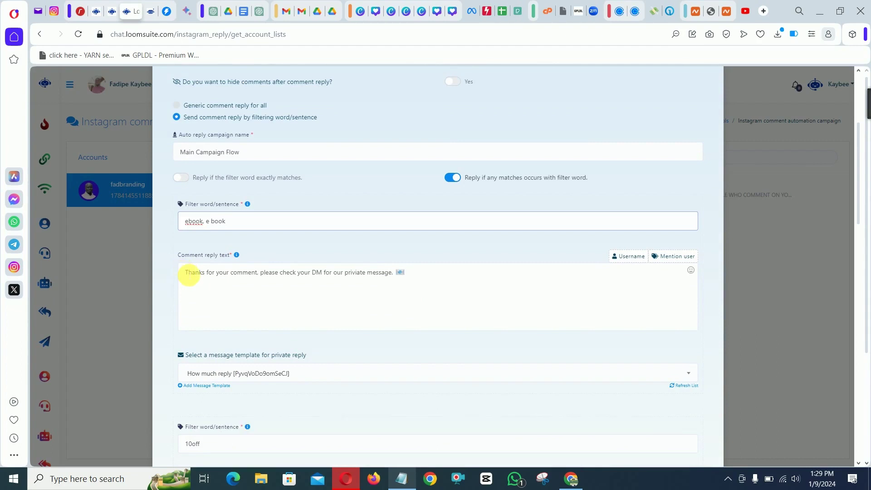
left_click(189, 274)
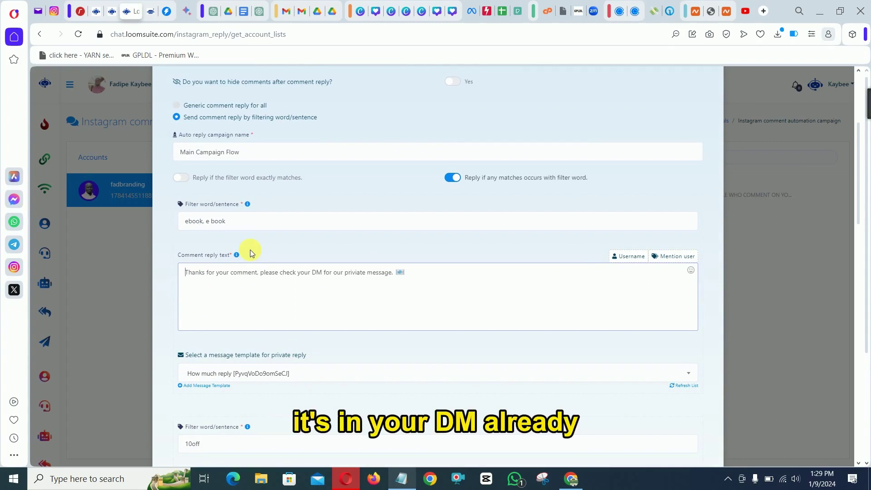
left_click_drag(416, 274, 162, 269)
key("BackSpace")
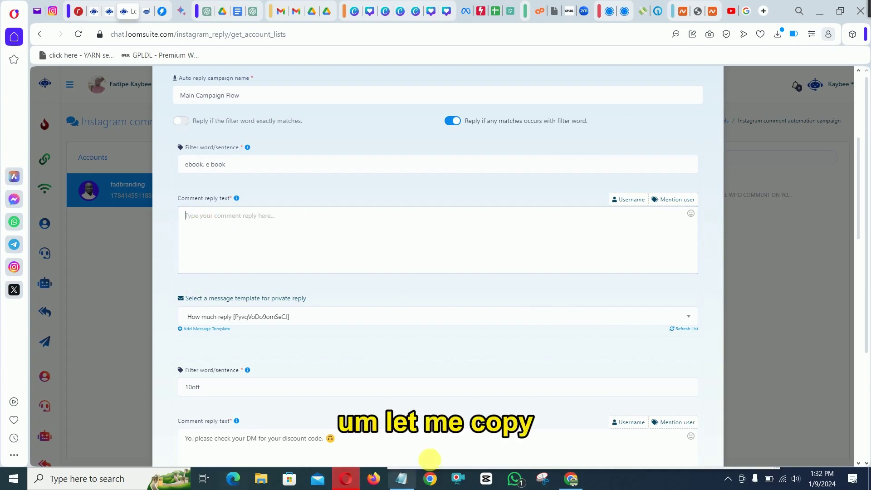
- Copy Notepad's spintax line of DM-reminder variations for the empty Comment reply field
left_click(401, 478)
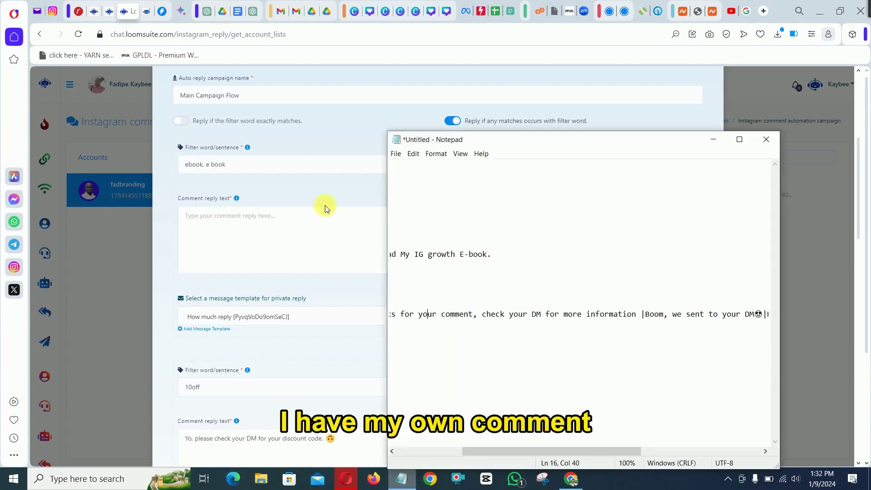
left_click(738, 144)
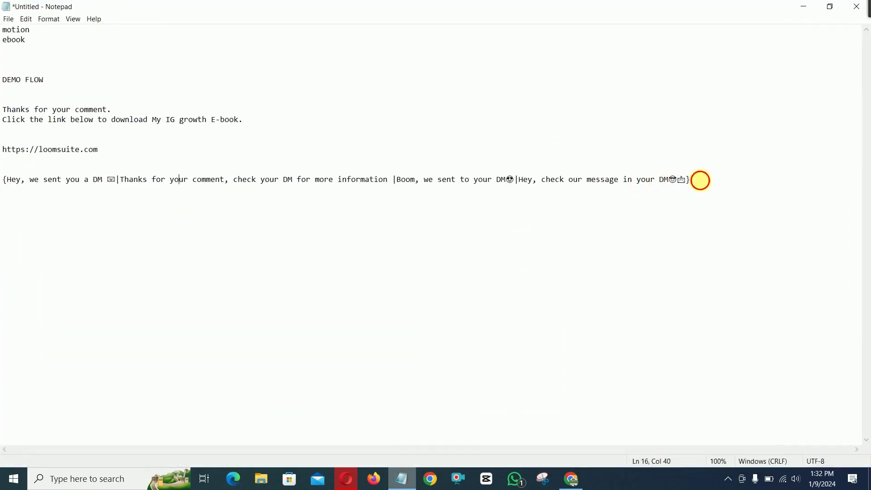
left_click_drag(701, 181, 58, 178)
right_click(71, 182)
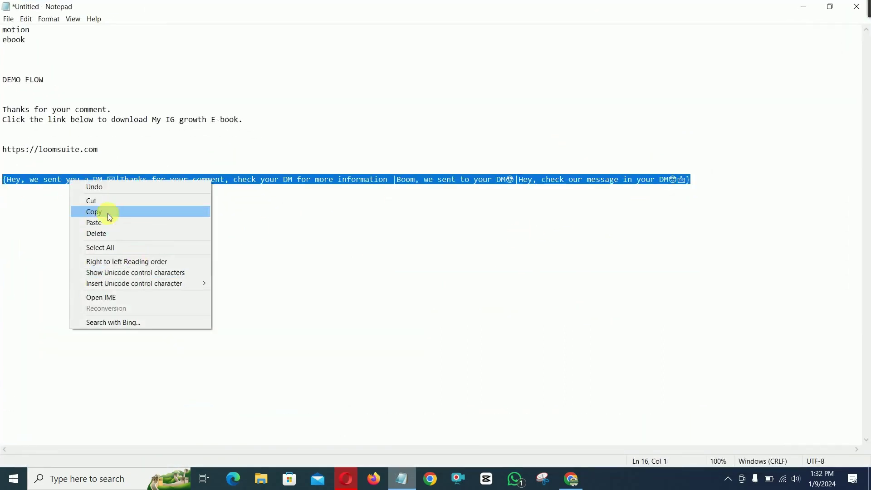
left_click(110, 217)
left_click(802, 6)
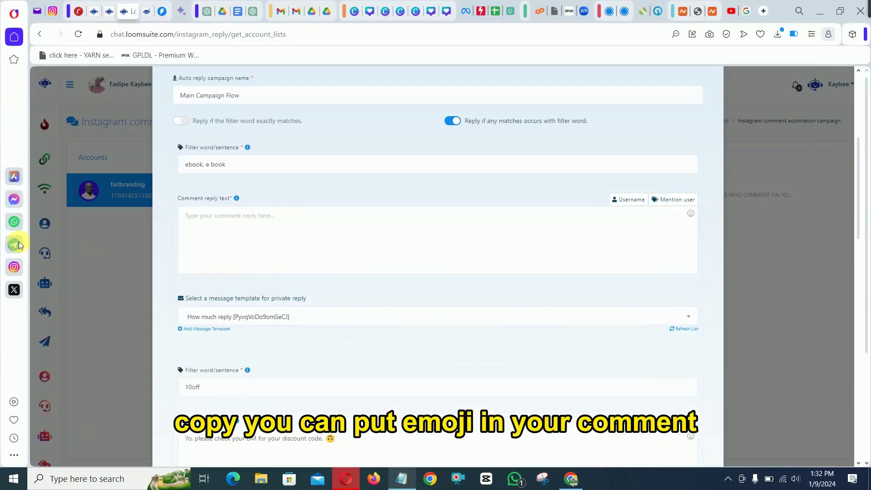
right_click(190, 213)
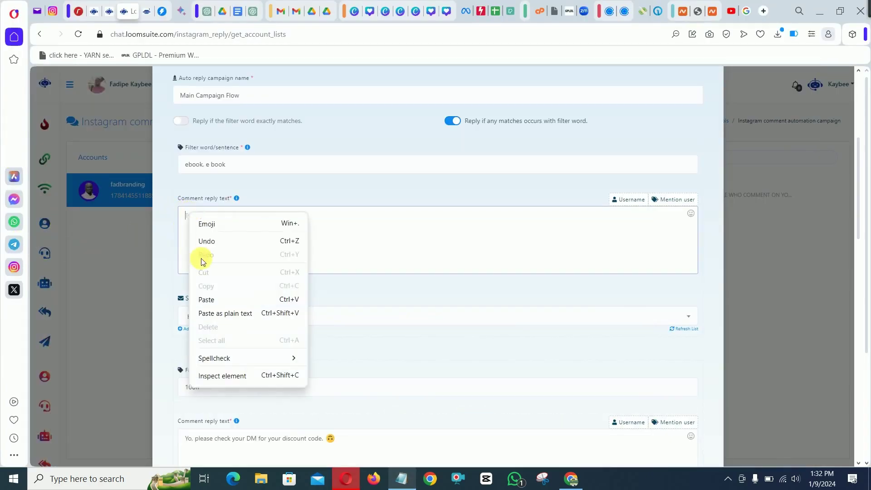